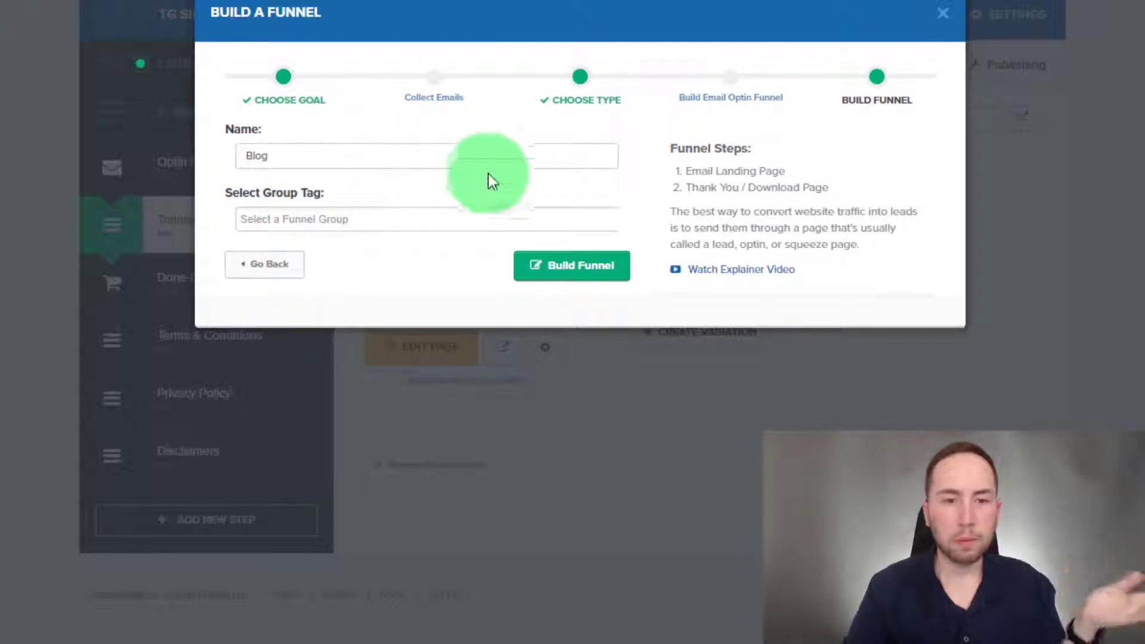
# Step: Build the Blog funnel and delete its Thank You step
pyautogui.click(563, 263)
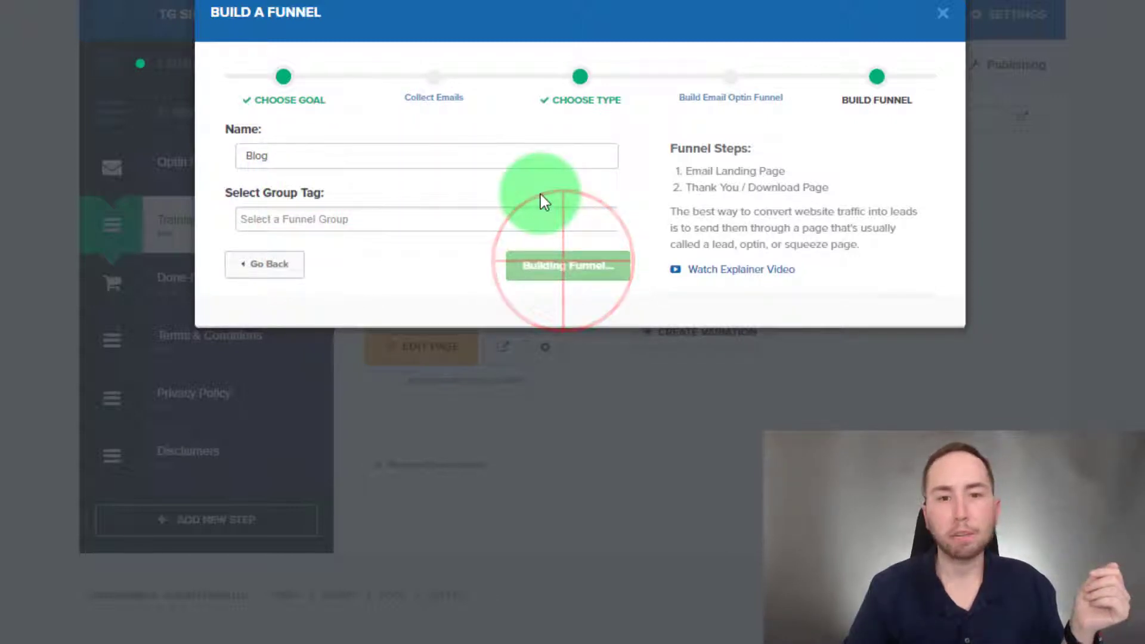
pyautogui.click(343, 298)
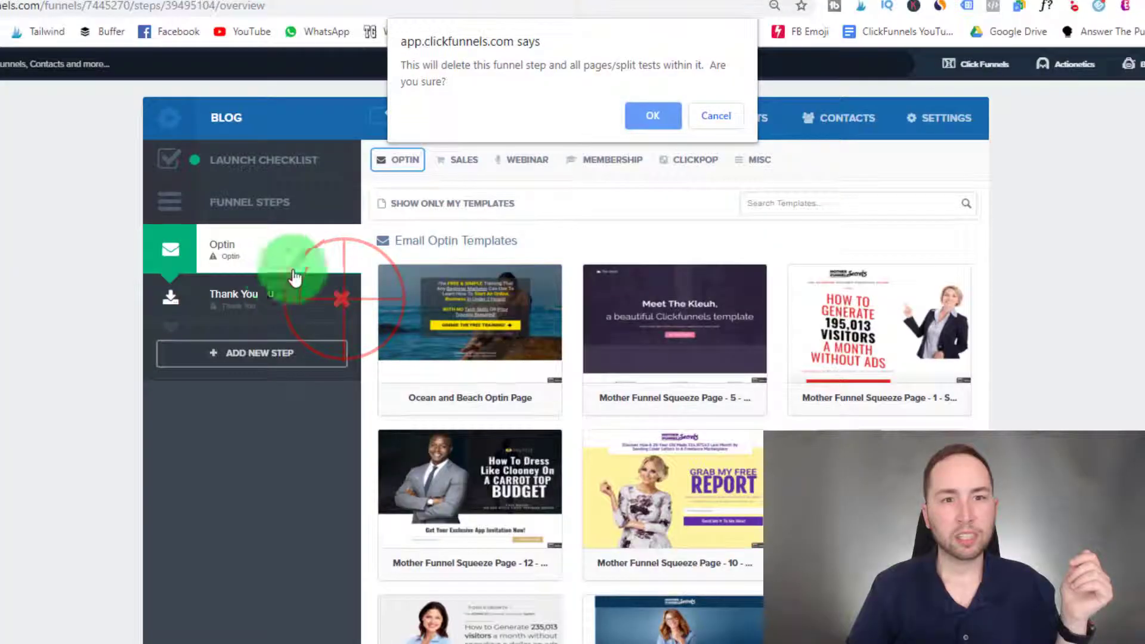
pyautogui.click(655, 118)
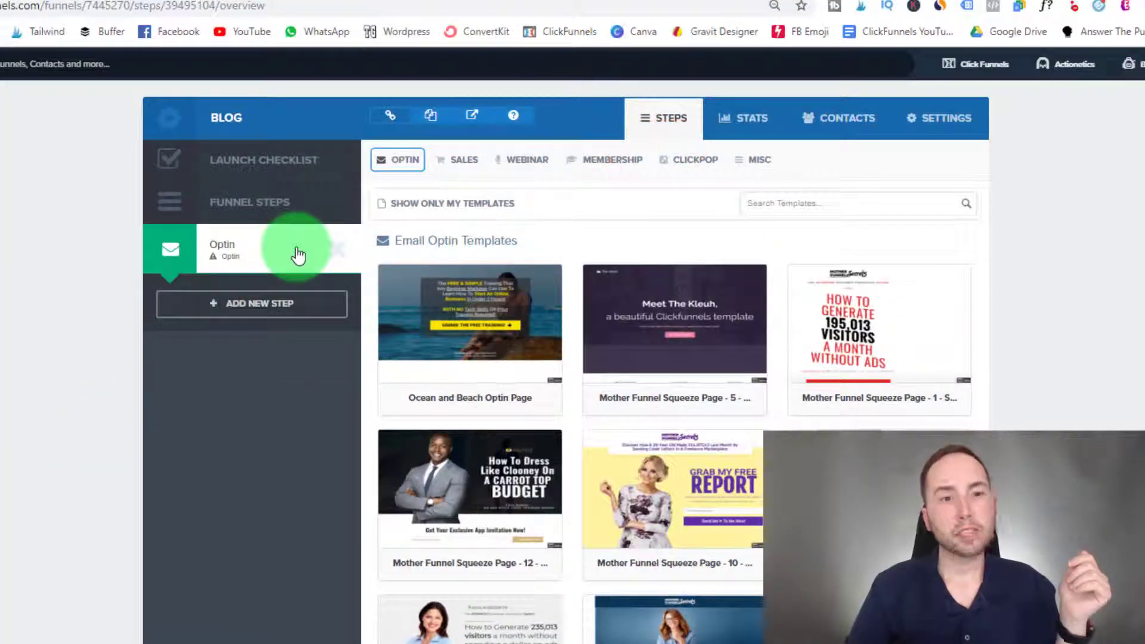
# Step: Filter the Misc templates by the blog tag, view Traditional Blog Page, then clear the filter
pyautogui.click(757, 163)
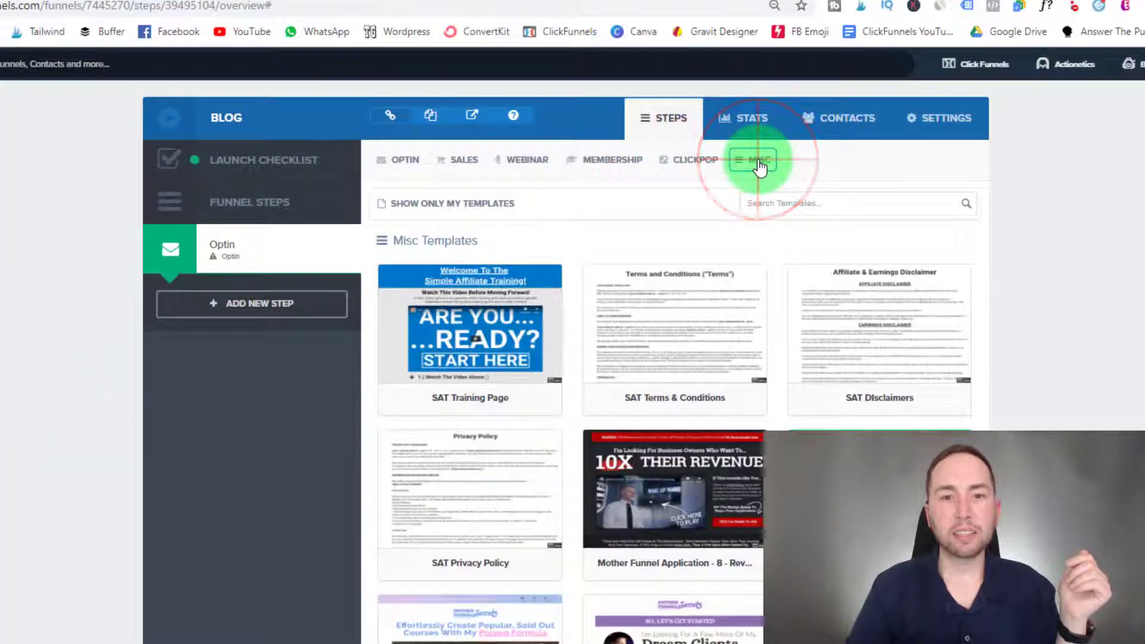
pyautogui.click(840, 198)
pyautogui.write('blo')
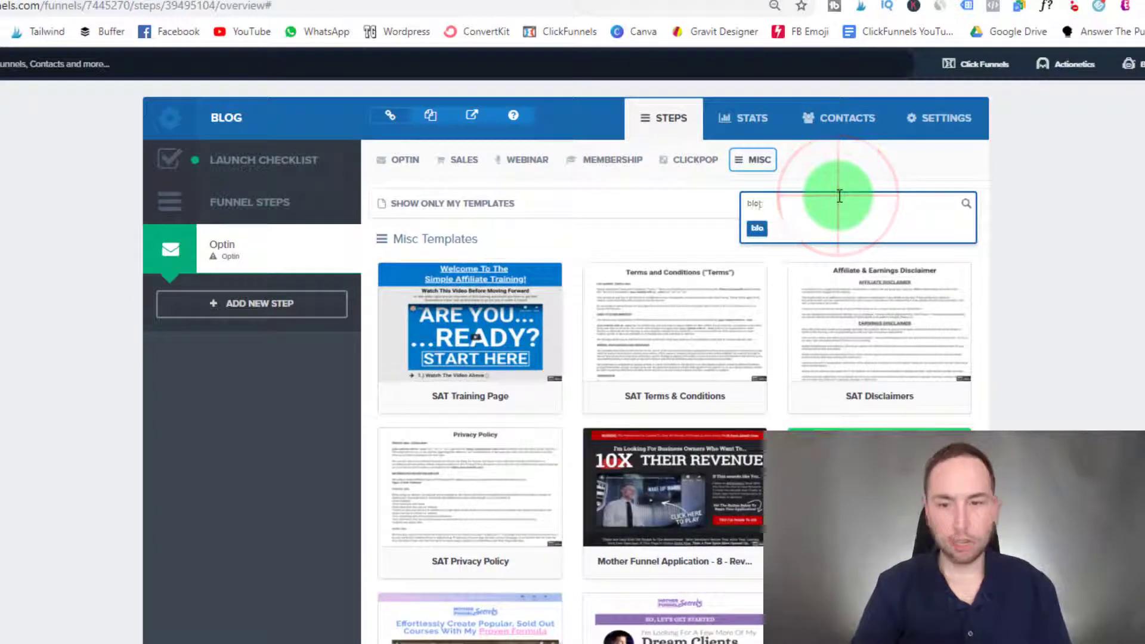
pyautogui.write('g')
pyautogui.click(757, 228)
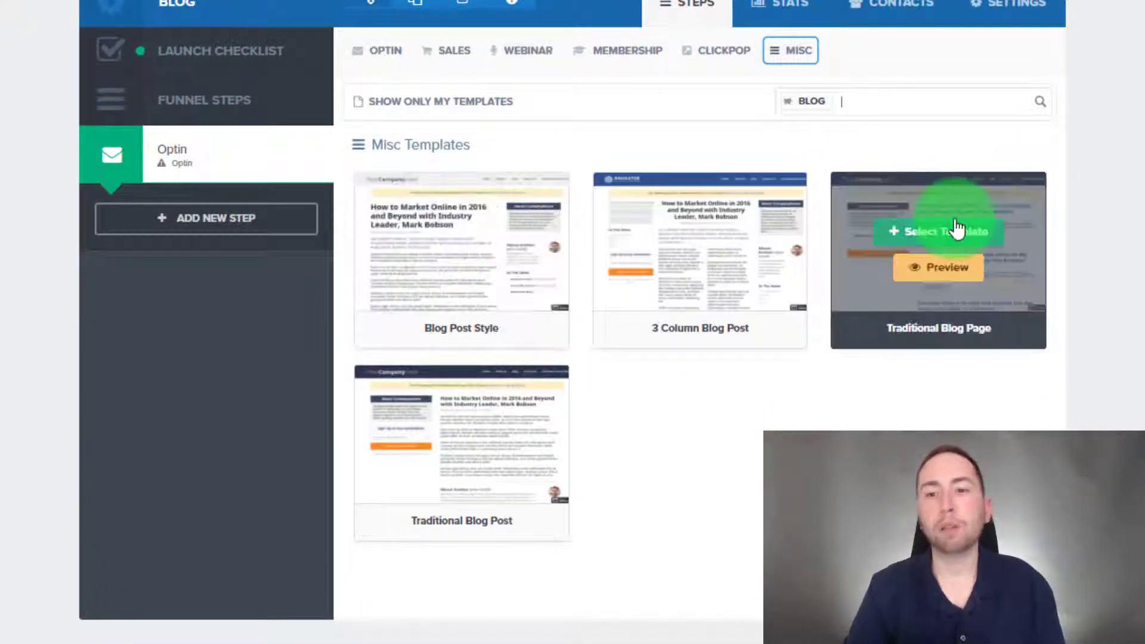
pyautogui.click(955, 228)
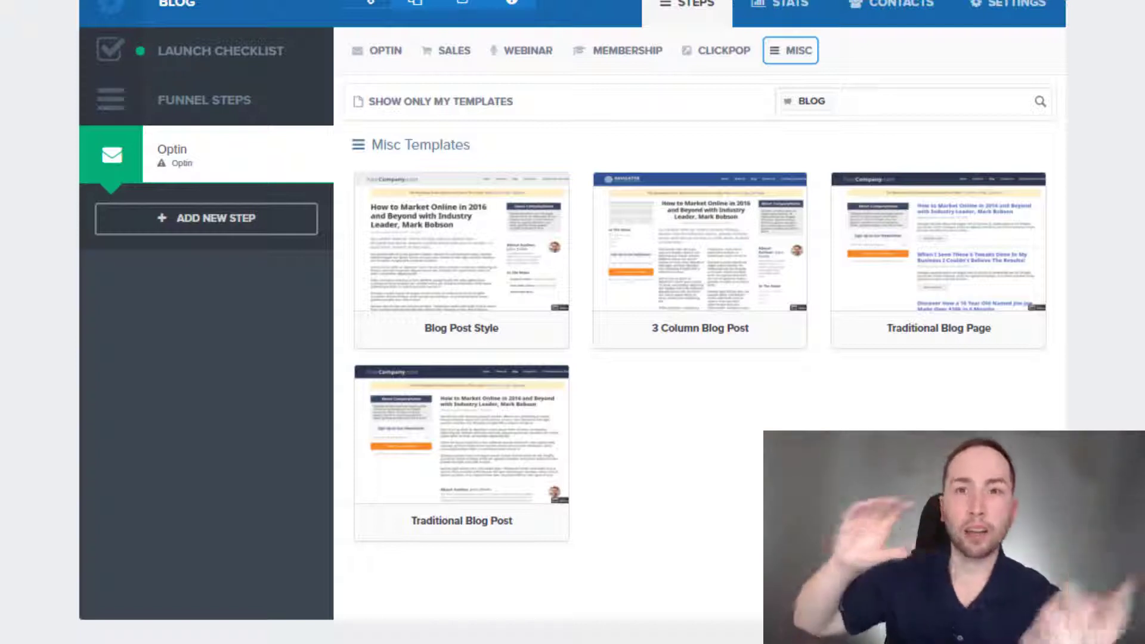
pyautogui.click(540, 555)
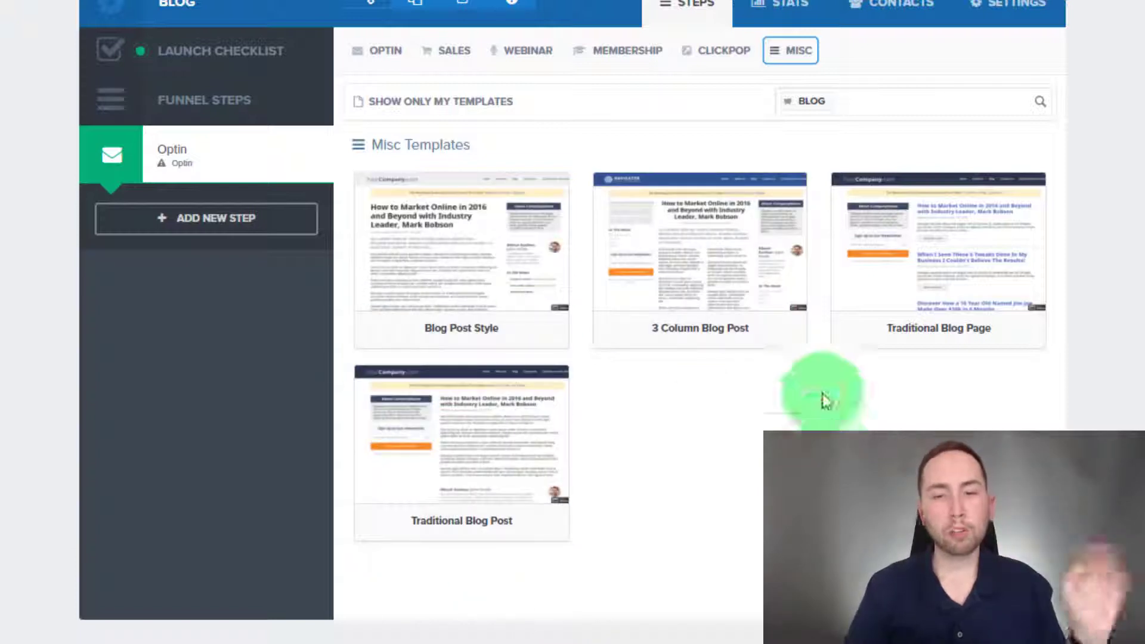
pyautogui.click(796, 103)
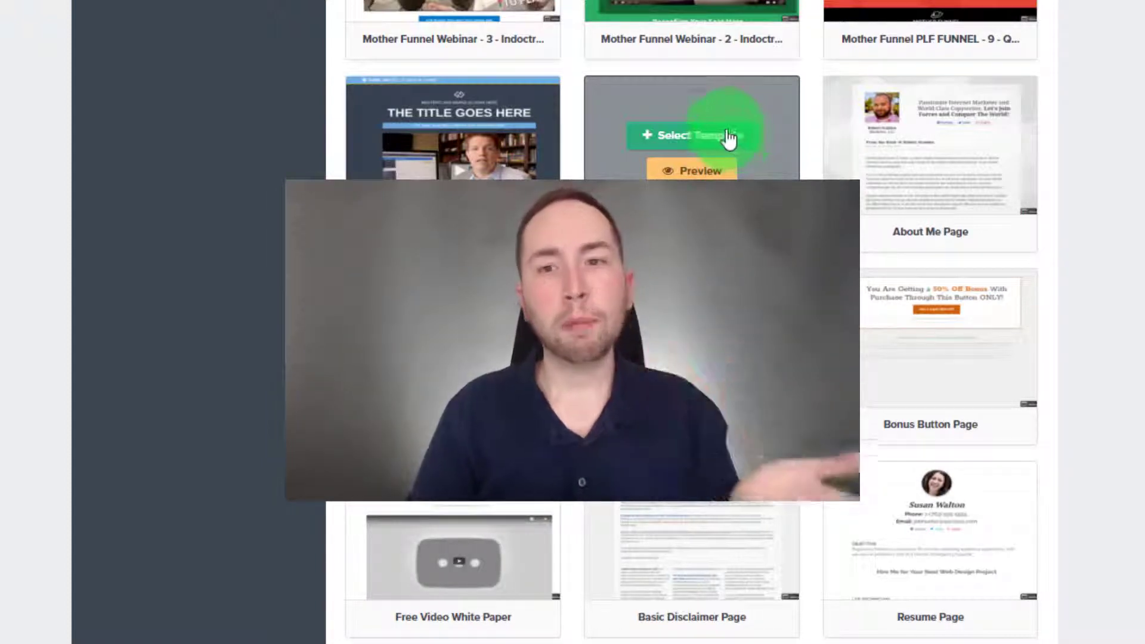
# Step: Preview the Traditional Homepage template, then apply Traditional Blog Page to the first step
pyautogui.scroll(-10, 757, 384)
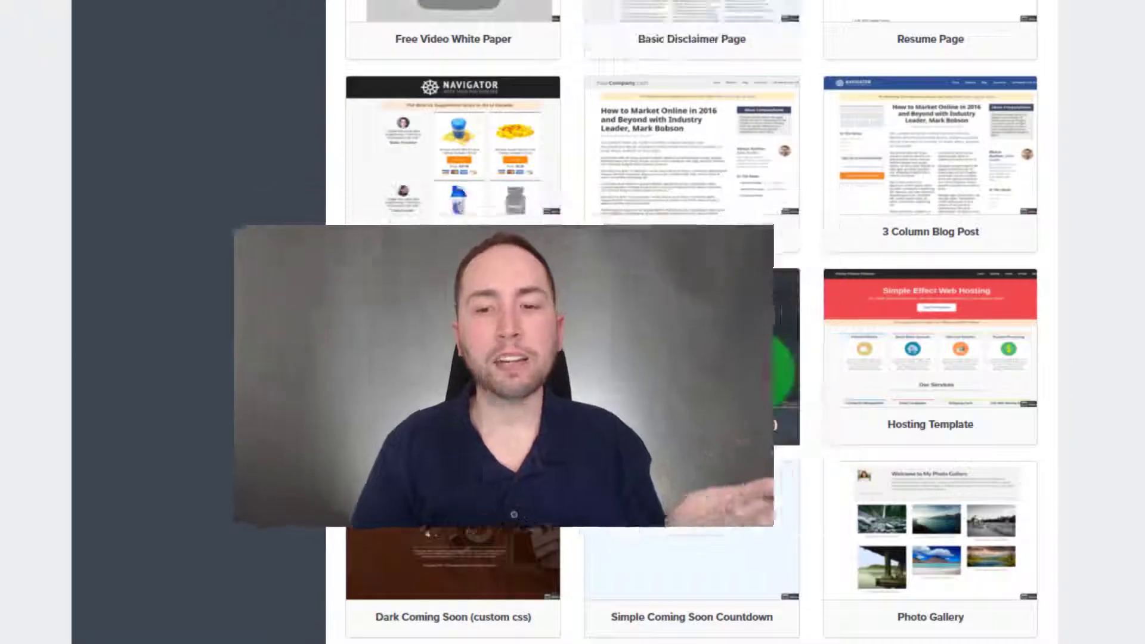
pyautogui.scroll(-5, 756, 383)
pyautogui.moveTo(671, 417)
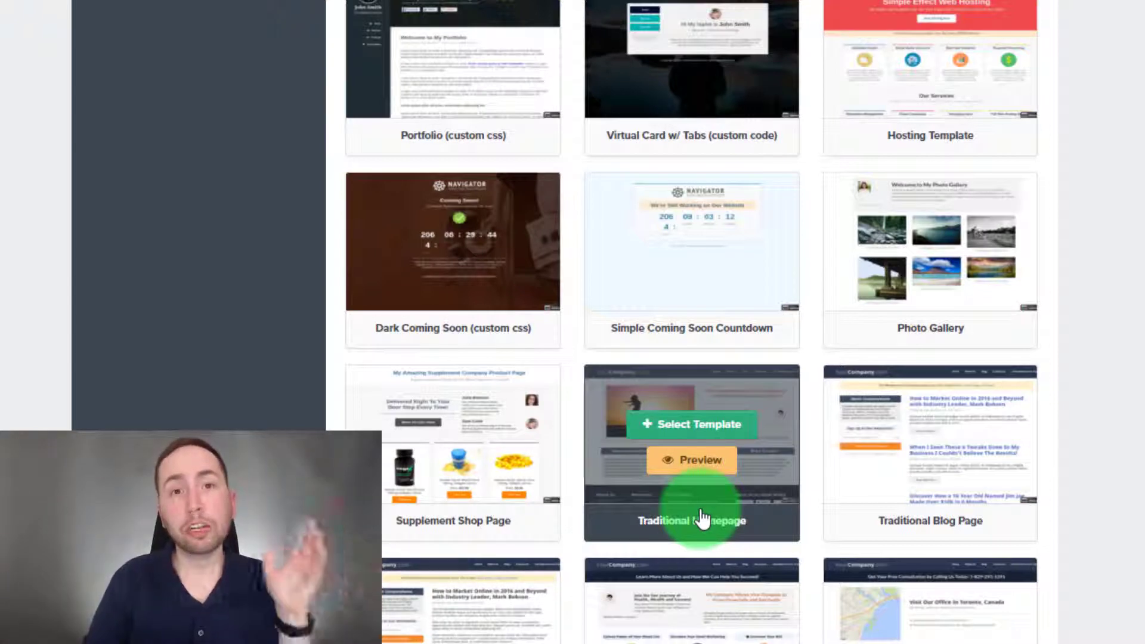
pyautogui.click(675, 451)
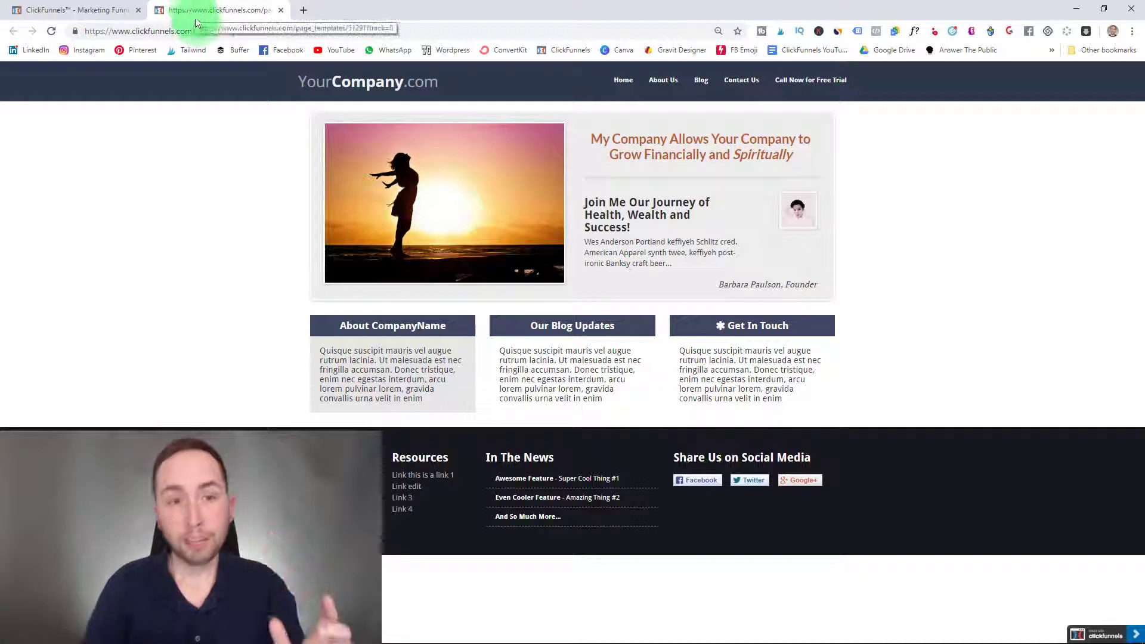
pyautogui.click(106, 5)
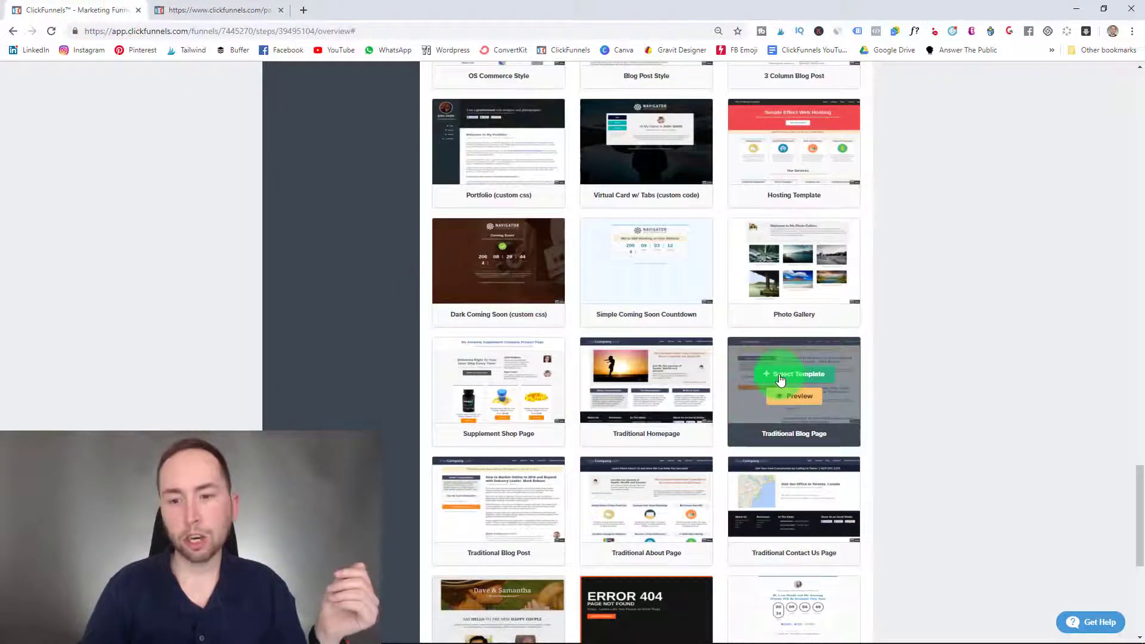
pyautogui.click(780, 376)
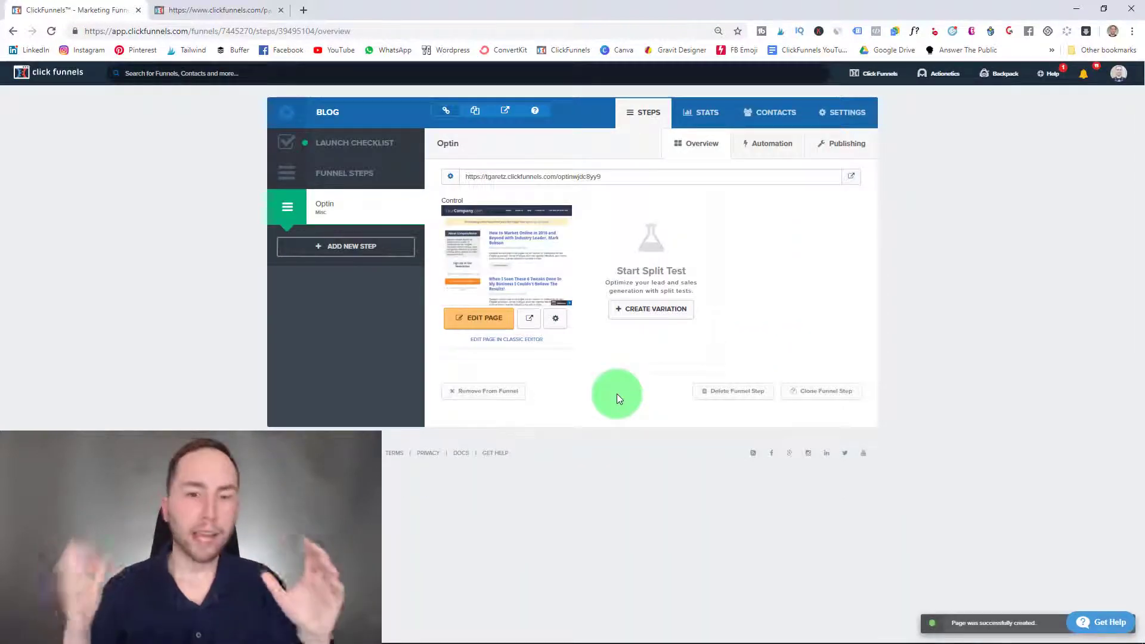
# Step: In the page editor, retitle the first blog headline 'Affiliate Marketing'
pyautogui.click(480, 319)
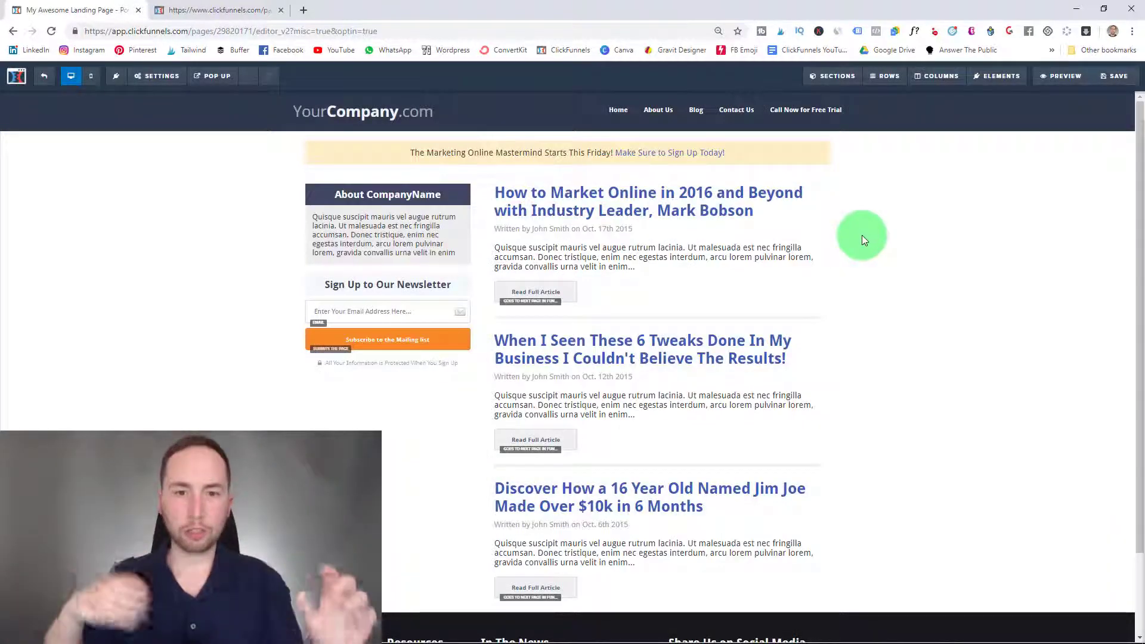
pyautogui.tripleClick(589, 207)
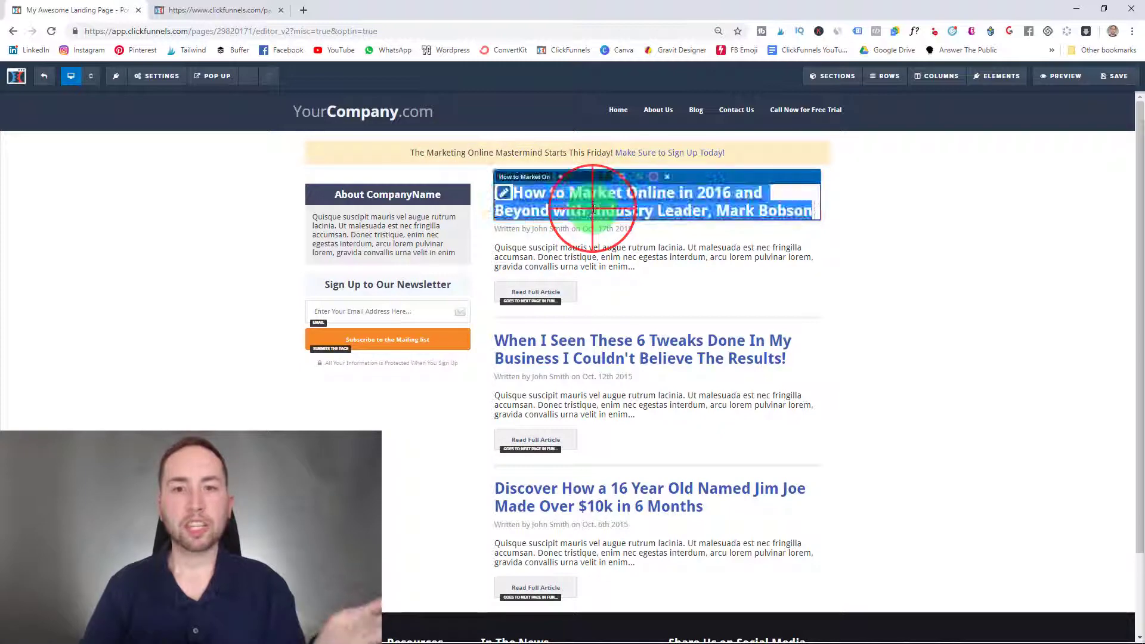
pyautogui.write('Affi')
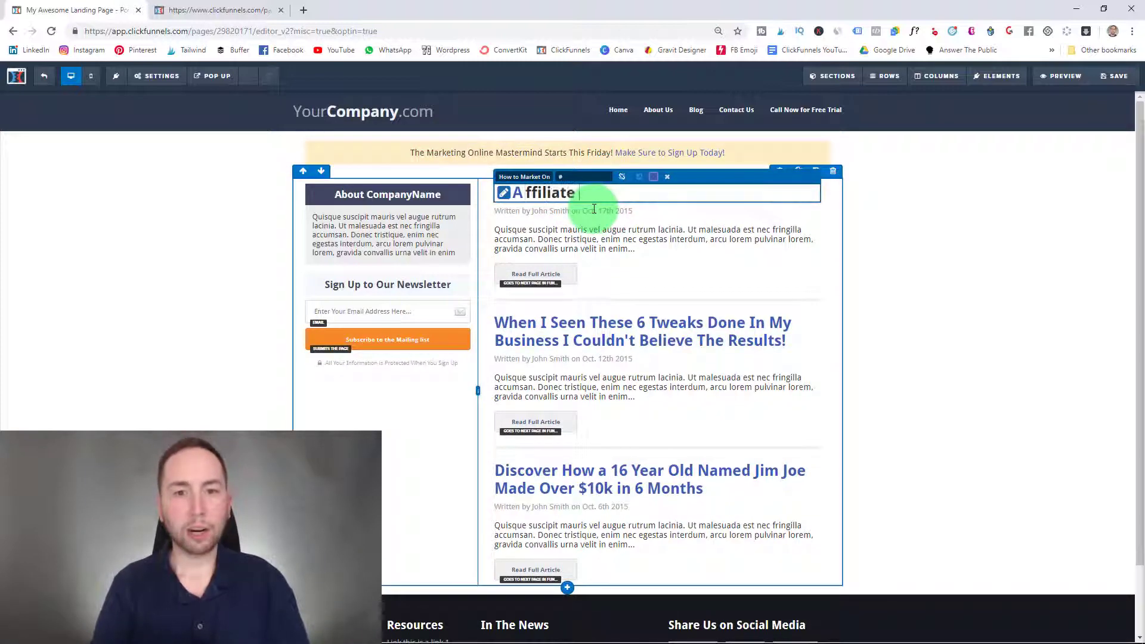
pyautogui.write('liate Marketing')
# Step: Turn the Affiliate Marketing headline into a link to a web address
pyautogui.tripleClick(537, 197)
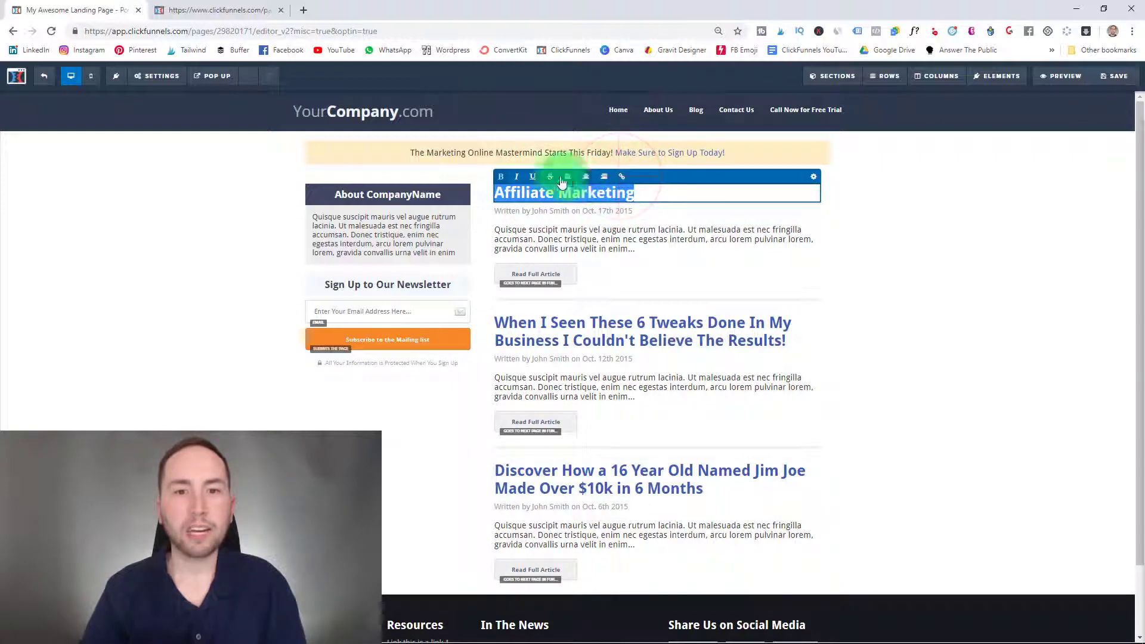
pyautogui.click(623, 177)
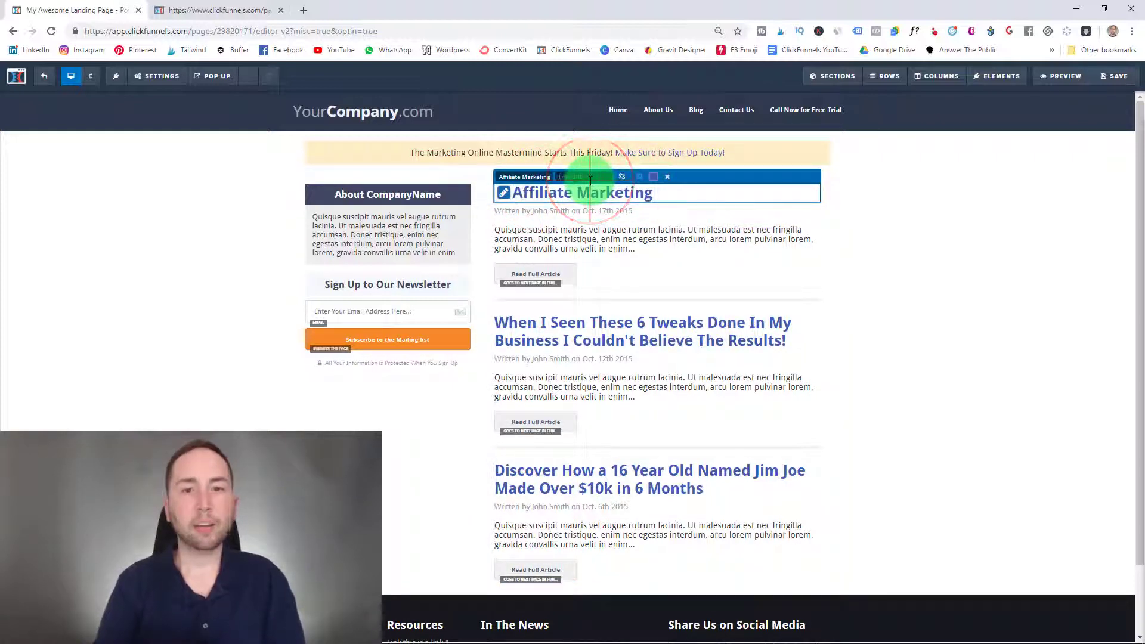
pyautogui.click(591, 179)
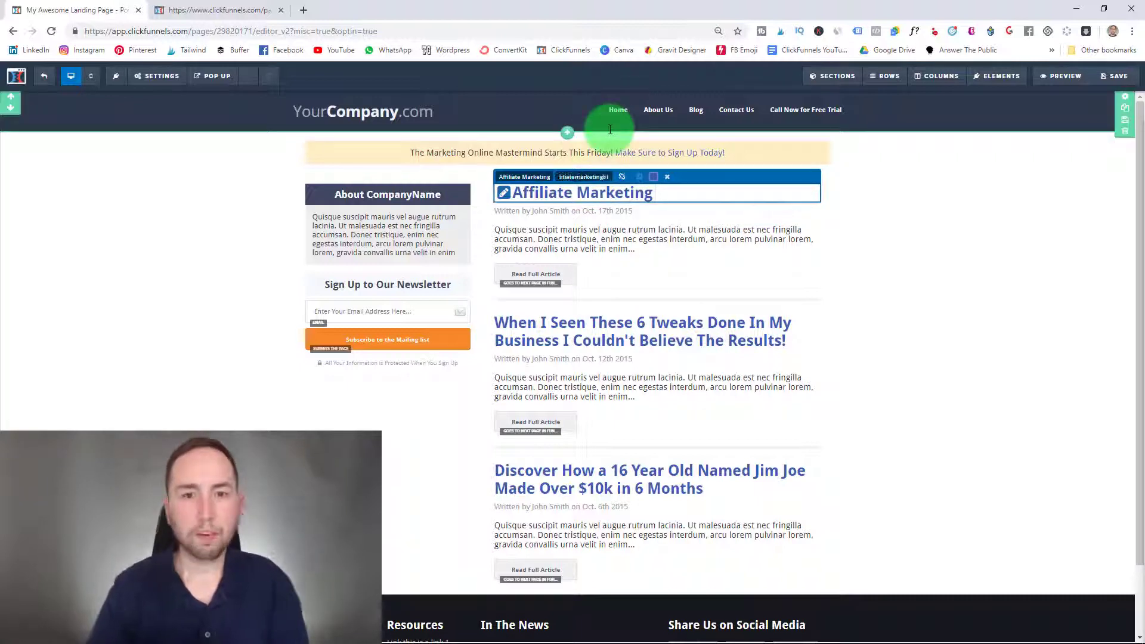
pyautogui.click(892, 191)
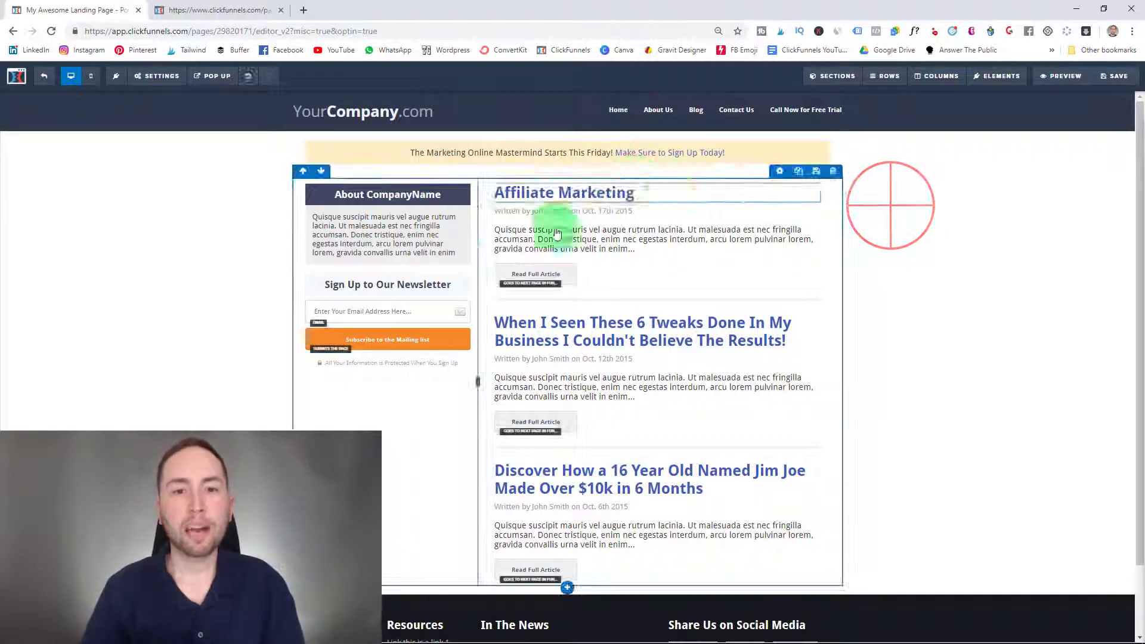
pyautogui.click(524, 272)
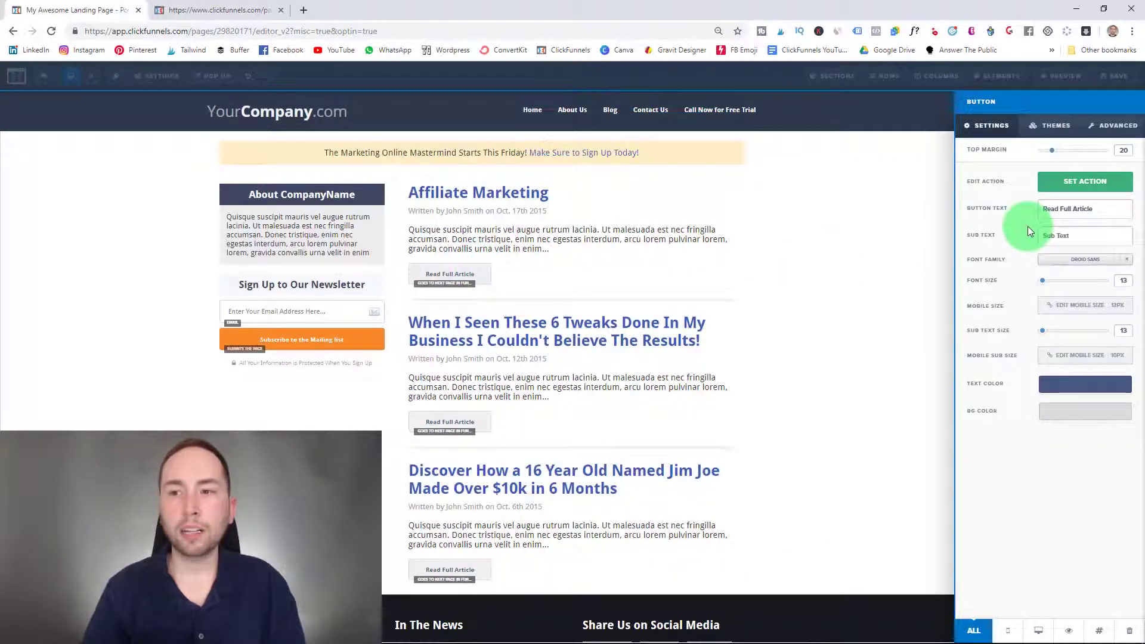
# Step: Set the first Read Full Article button to Go to Website URL ending in /affiliatemarketing
pyautogui.click(1086, 186)
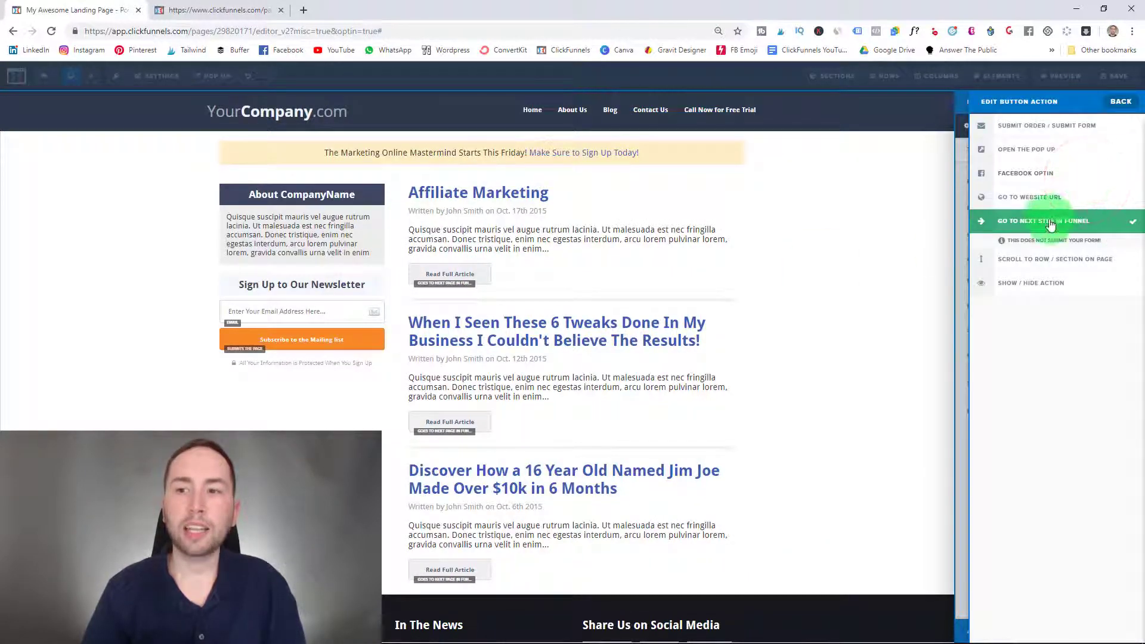
pyautogui.click(1051, 197)
pyautogui.click(1003, 223)
pyautogui.click(1016, 224)
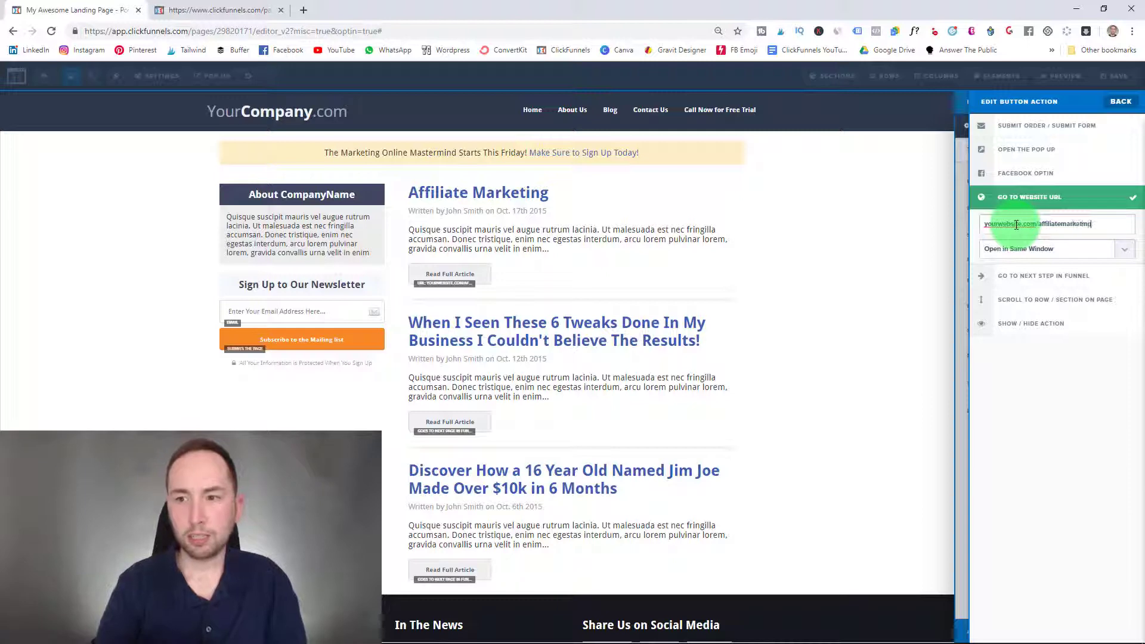
pyautogui.click(851, 313)
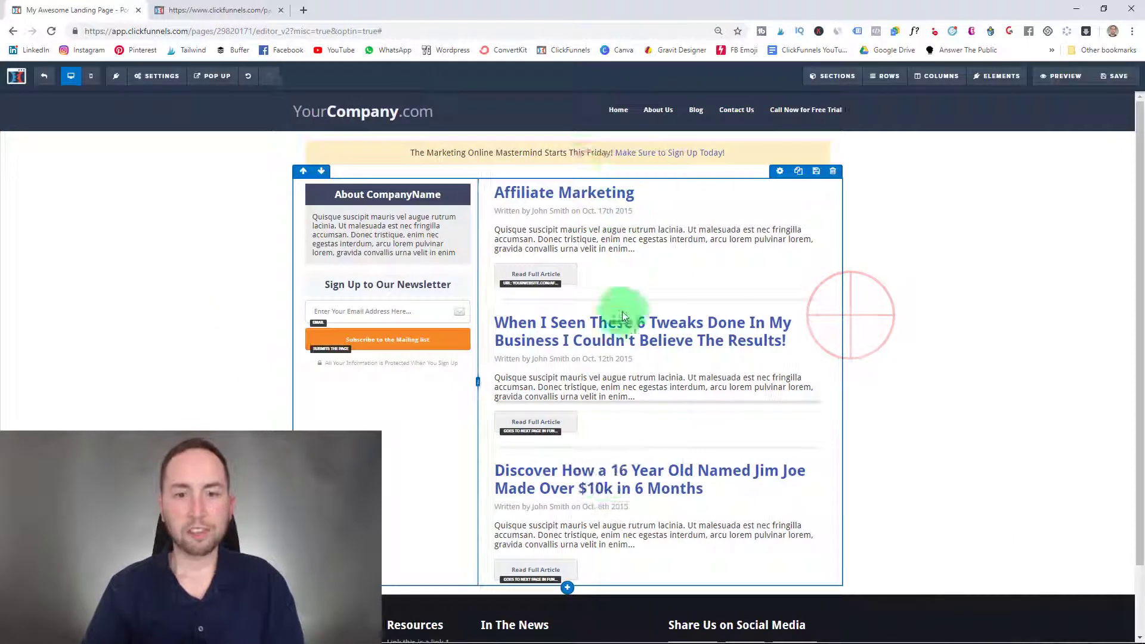
# Step: Duplicate the blog posts row, then undo the duplication
pyautogui.scroll(-1, 632, 369)
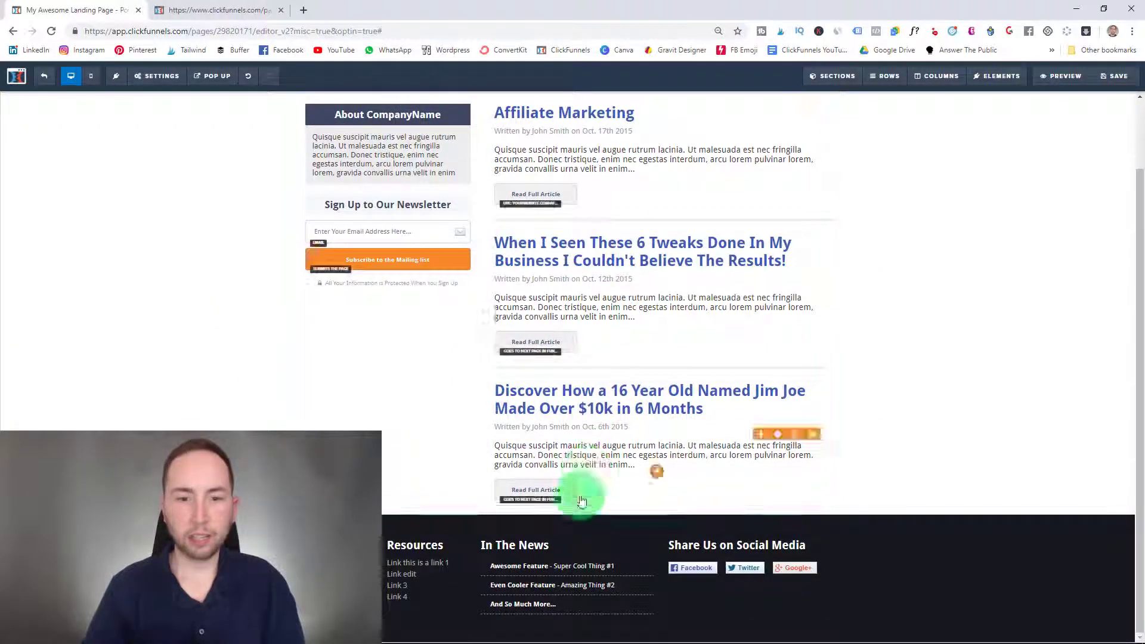
pyautogui.scroll(1, 656, 268)
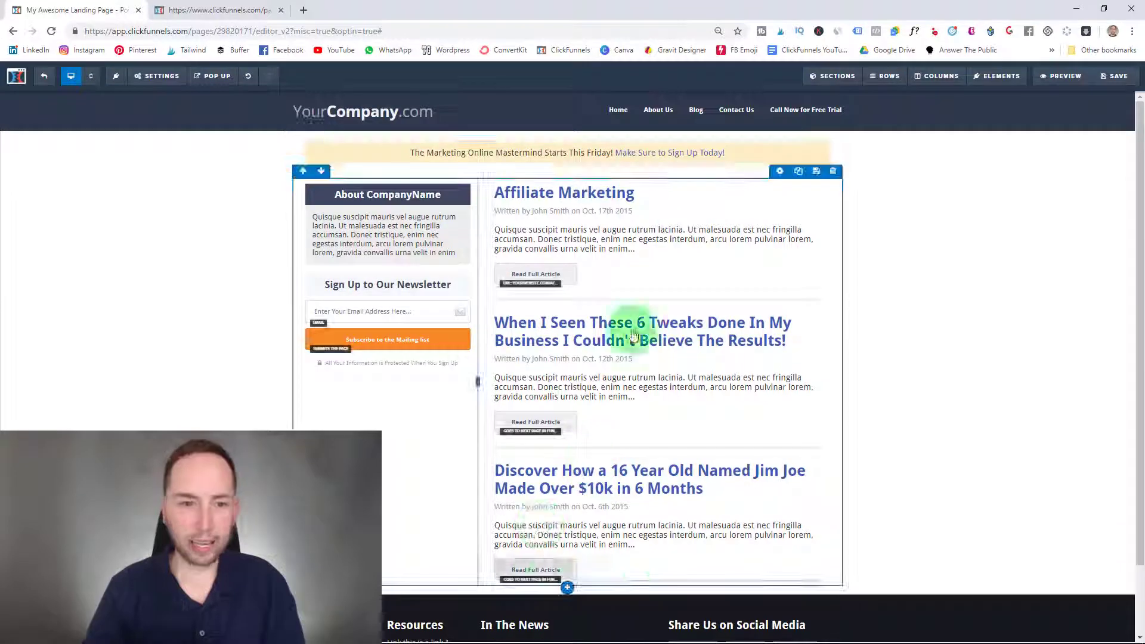
pyautogui.click(803, 176)
pyautogui.scroll(-1, 803, 179)
pyautogui.scroll(-7, 435, 345)
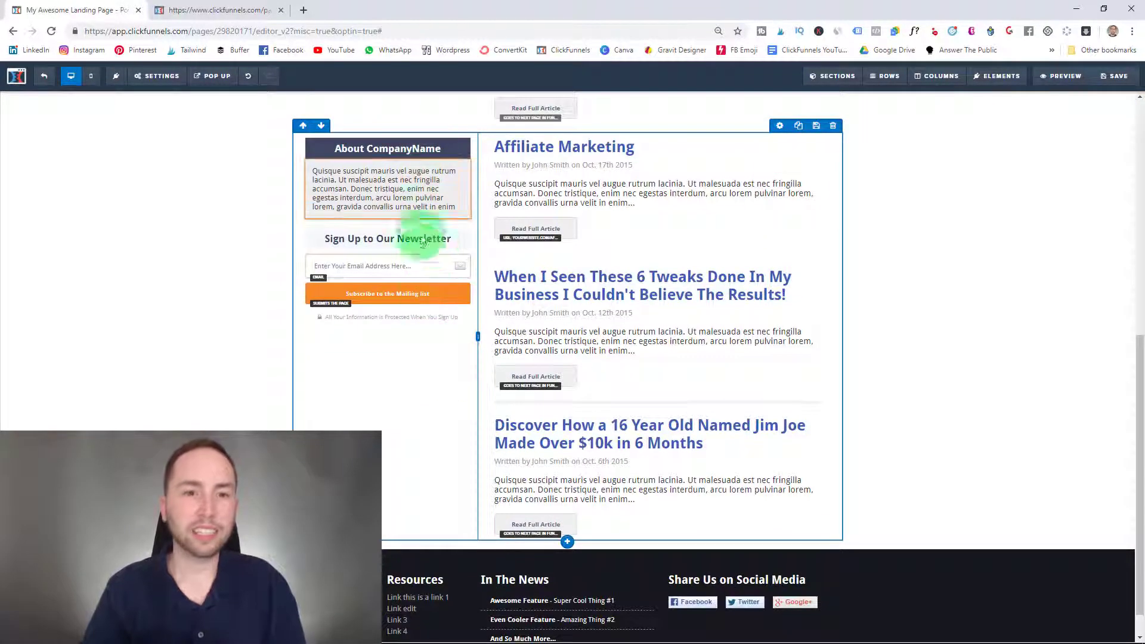
pyautogui.hotkey('ctrl', 'z')
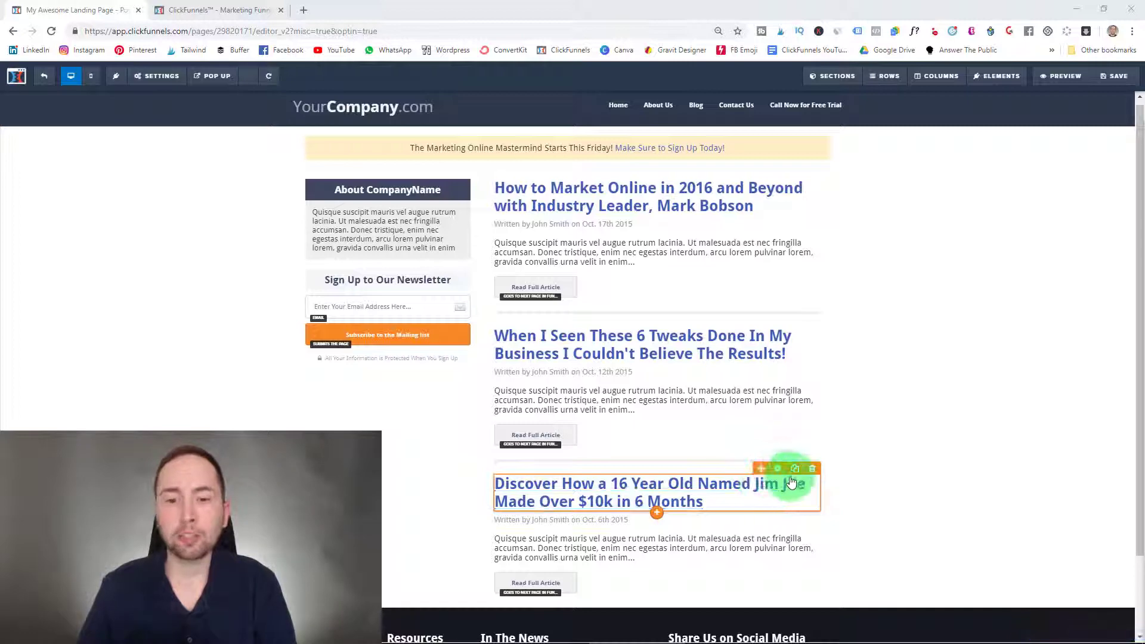
# Step: Clone the third post's headline, byline, paragraph and Read Full Article button, rearranging them below it
pyautogui.click(796, 471)
pyautogui.scroll(-2, 780, 468)
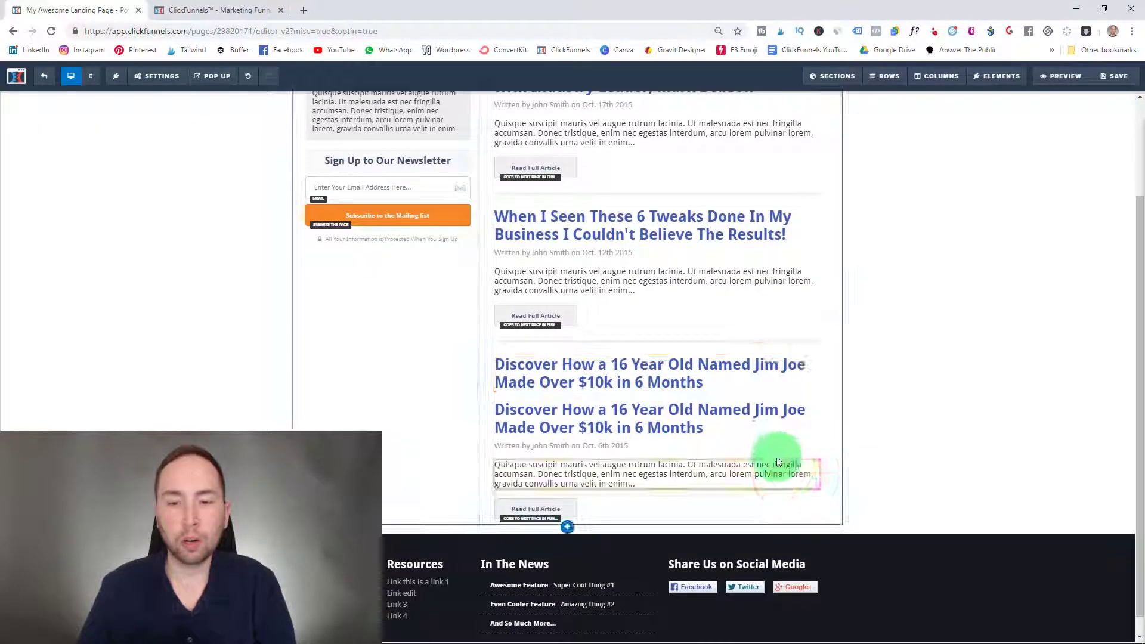
pyautogui.click(795, 440)
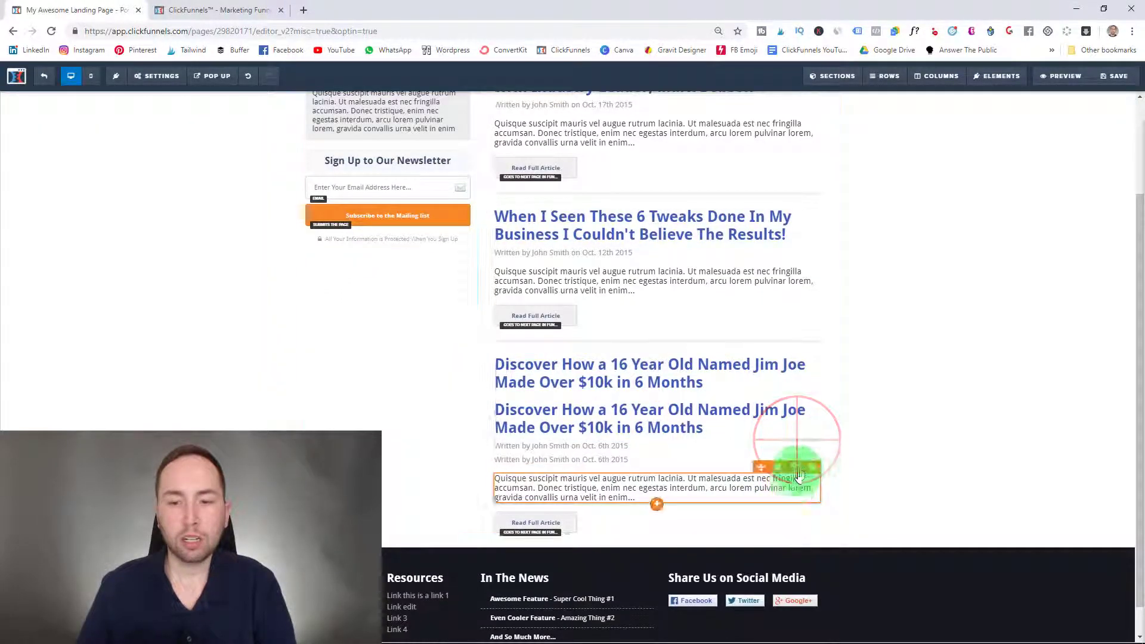
pyautogui.click(797, 467)
pyautogui.click(797, 540)
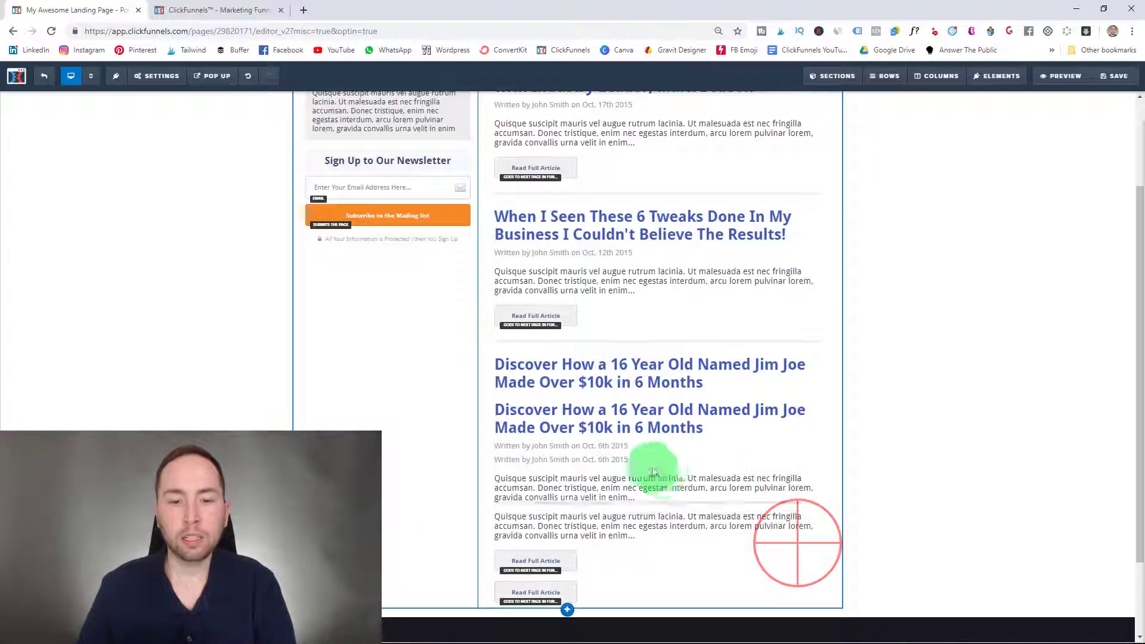
pyautogui.scroll(-2, 640, 317)
pyautogui.moveTo(640, 317); pyautogui.dragTo(637, 505)
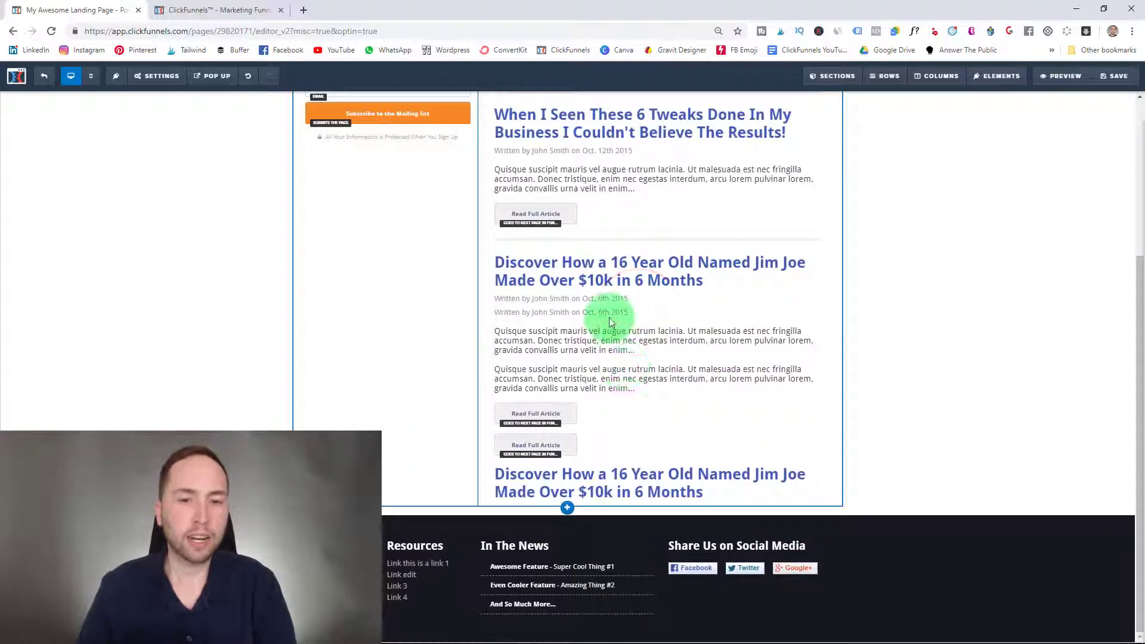
pyautogui.moveTo(608, 312); pyautogui.dragTo(573, 424)
pyautogui.moveTo(537, 360); pyautogui.dragTo(549, 499)
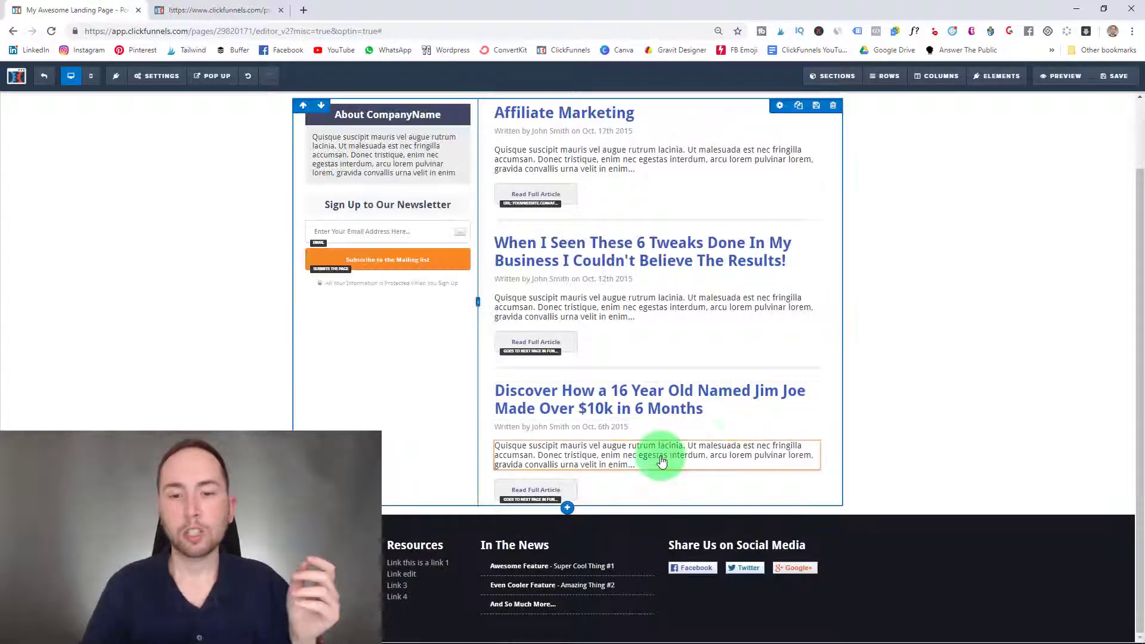
# Step: Add three Large Call to Action headlines below the third post
pyautogui.click(656, 504)
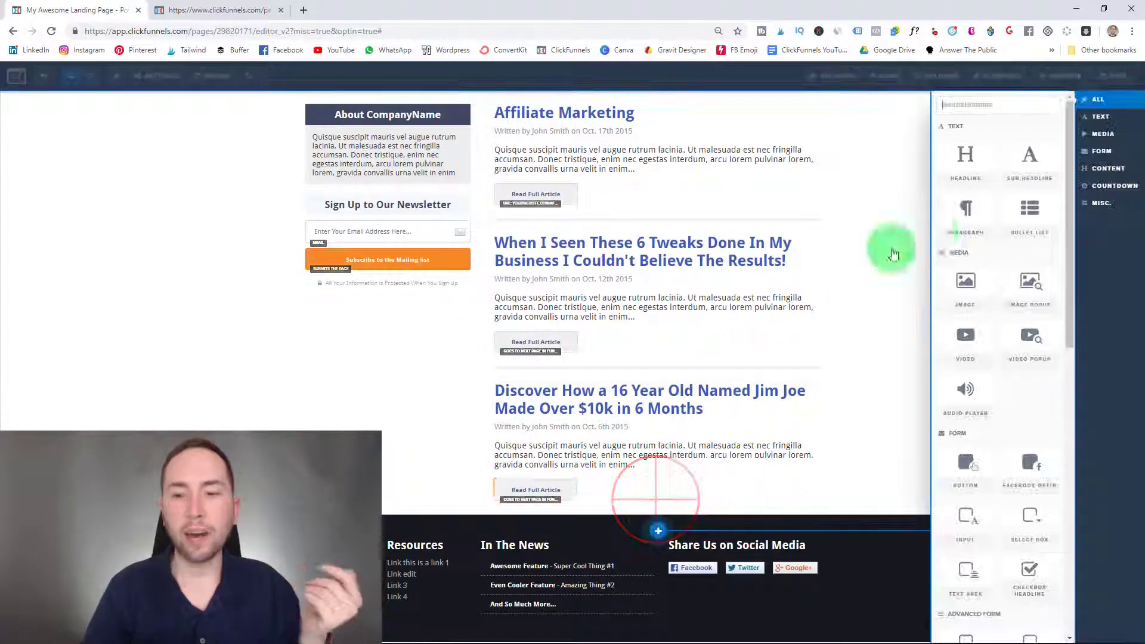
pyautogui.click(966, 171)
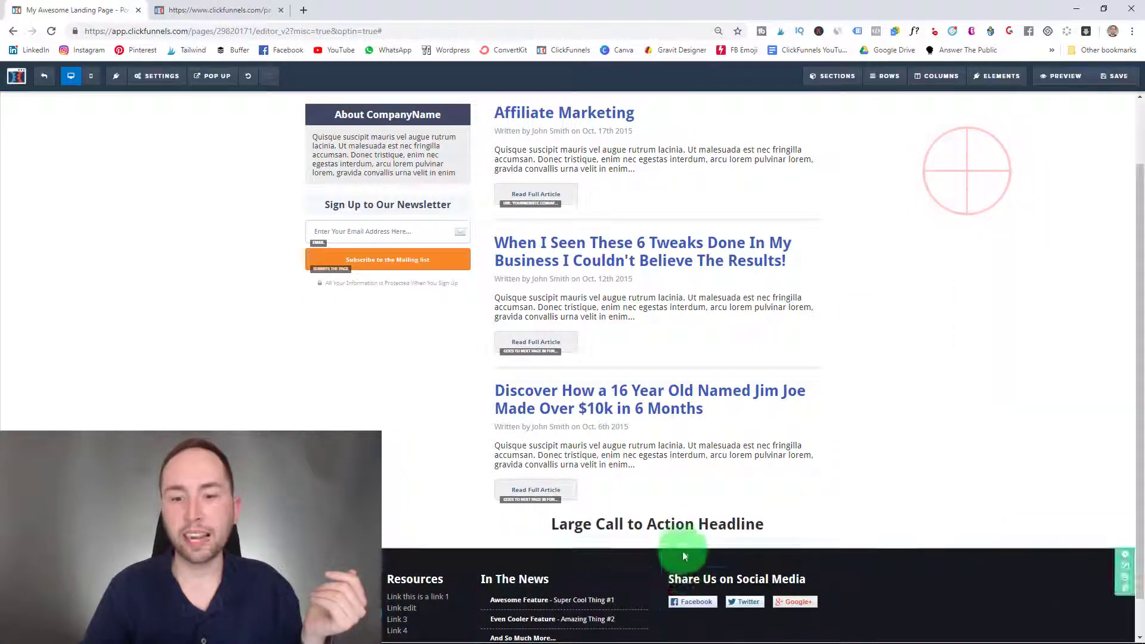
pyautogui.click(652, 533)
pyautogui.click(958, 161)
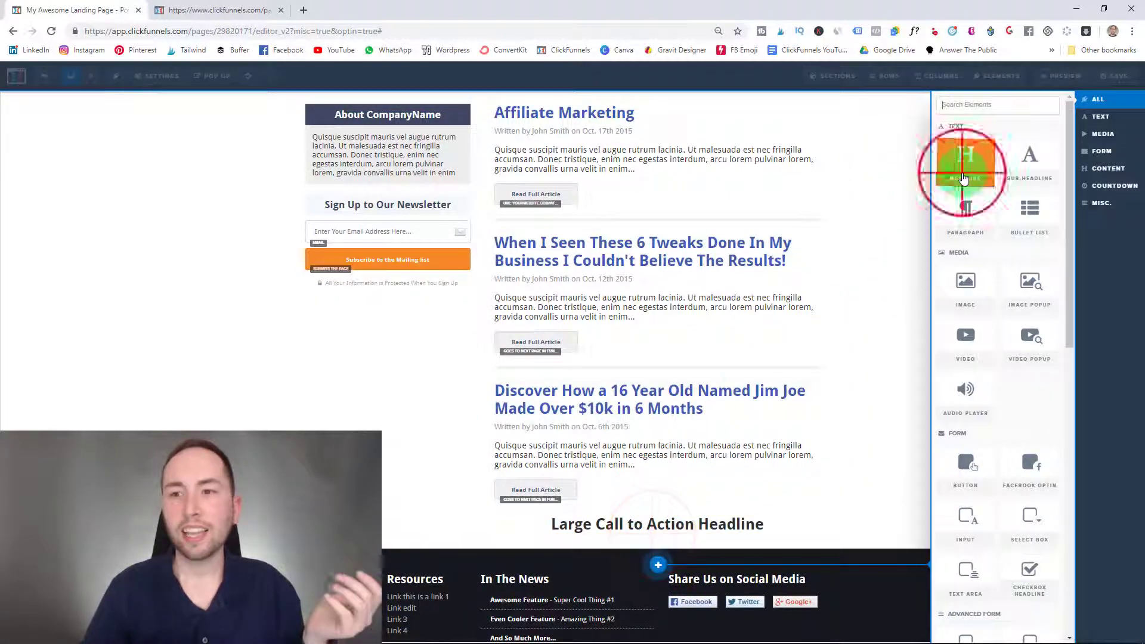
pyautogui.click(668, 555)
pyautogui.click(951, 159)
# Step: Add a Click to Sign Up button beneath the three headlines
pyautogui.scroll(-1, 534, 491)
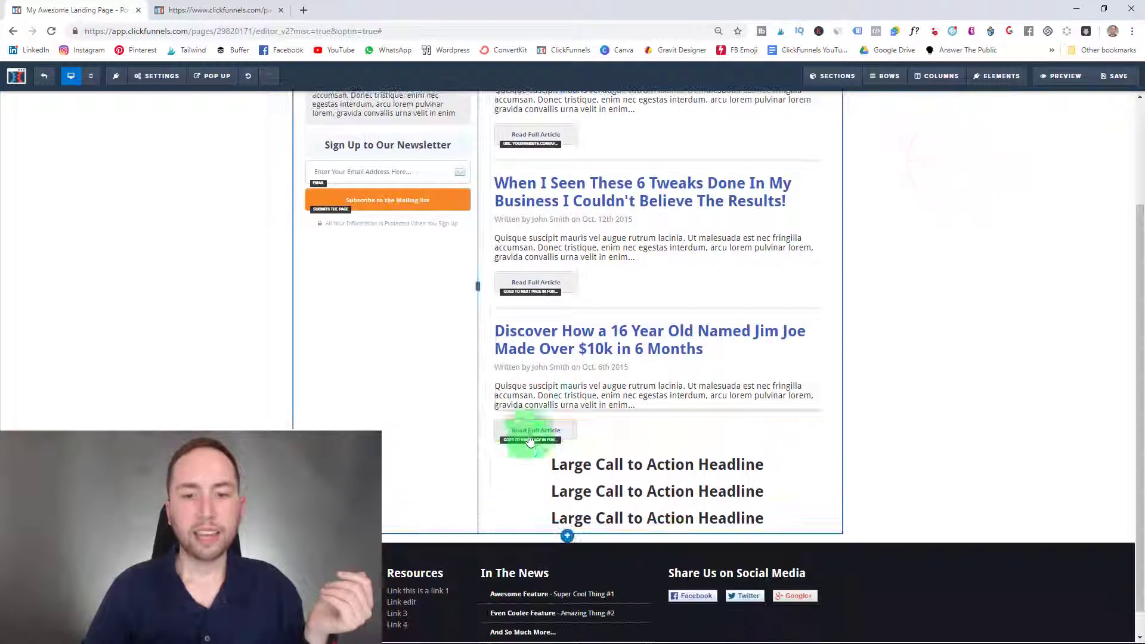
pyautogui.click(658, 535)
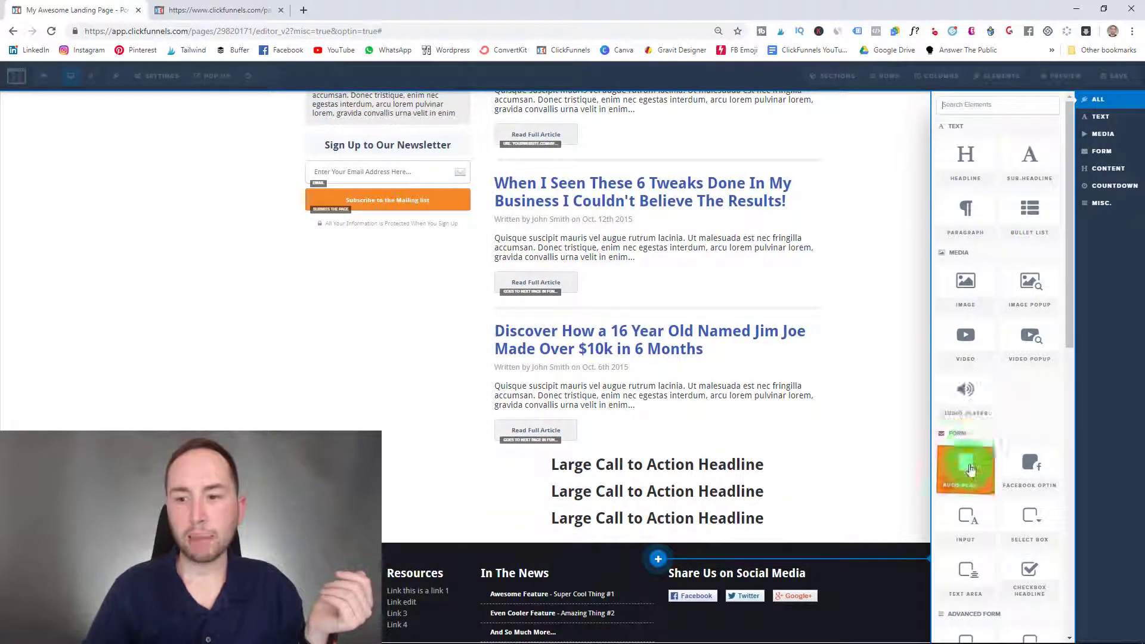
pyautogui.click(966, 466)
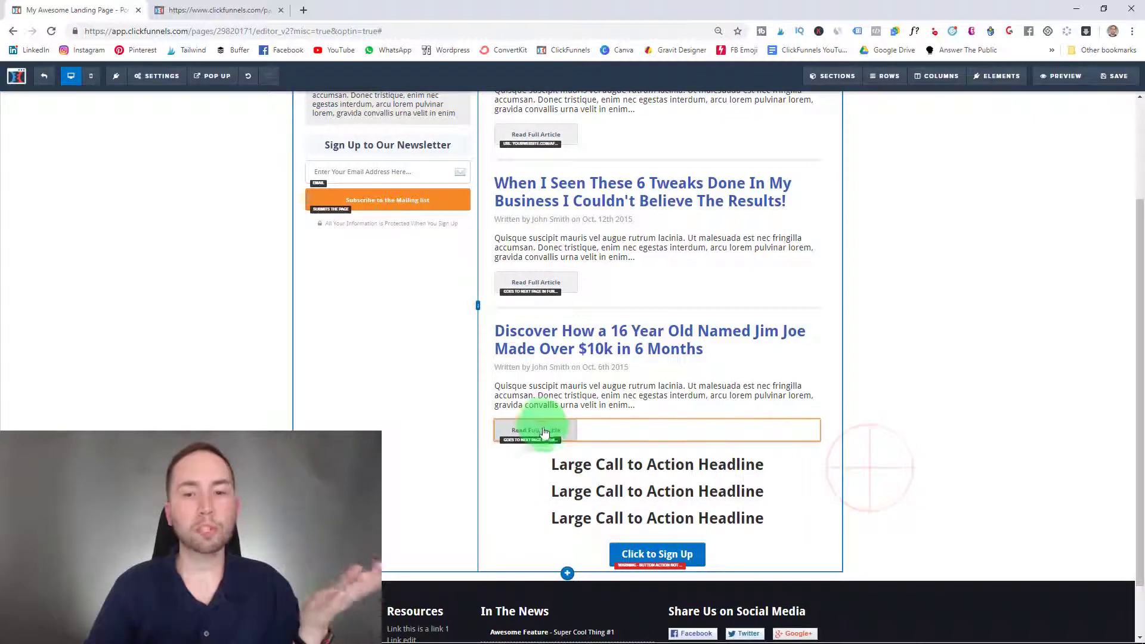
pyautogui.moveTo(659, 432)
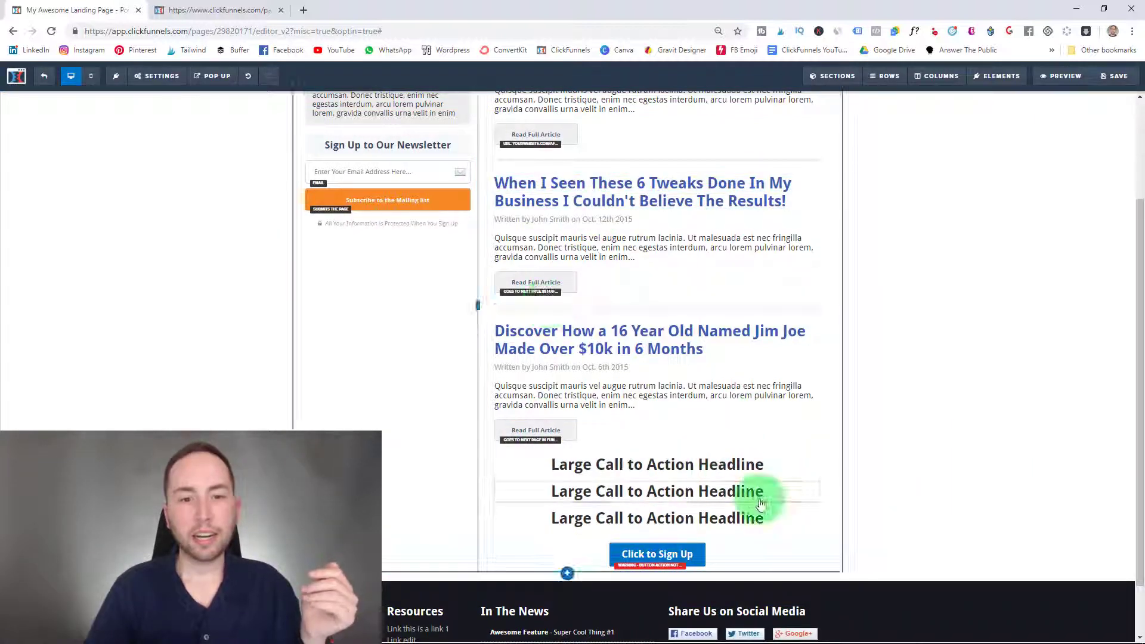
pyautogui.scroll(3, 703, 389)
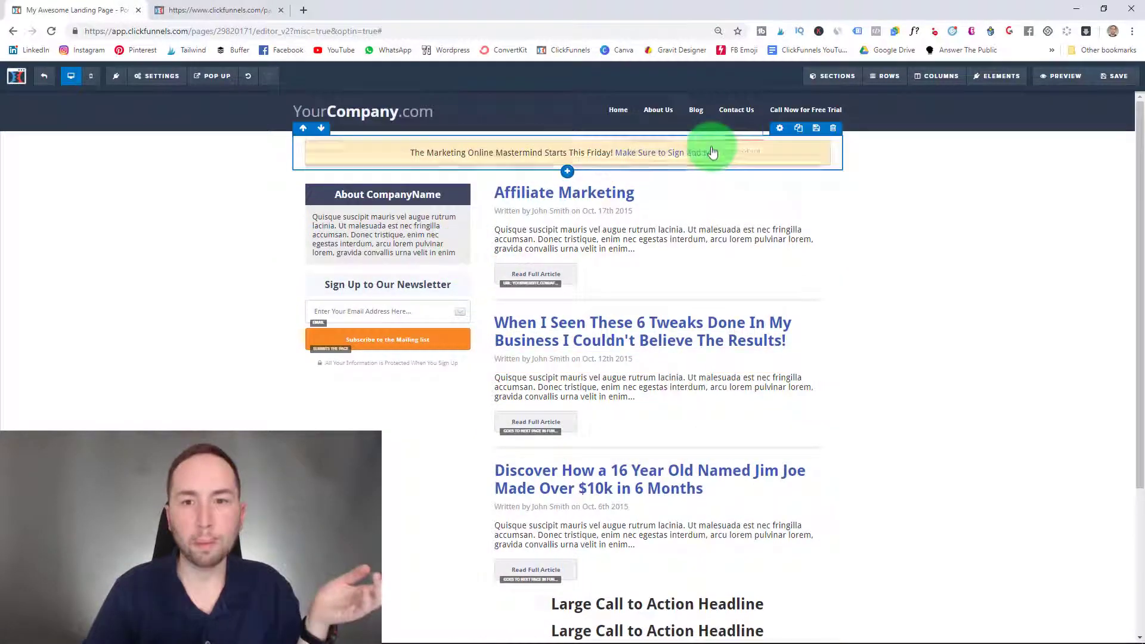
# Step: Check the header navigation's Home link settings, then return to the Optin step overview
pyautogui.click(621, 112)
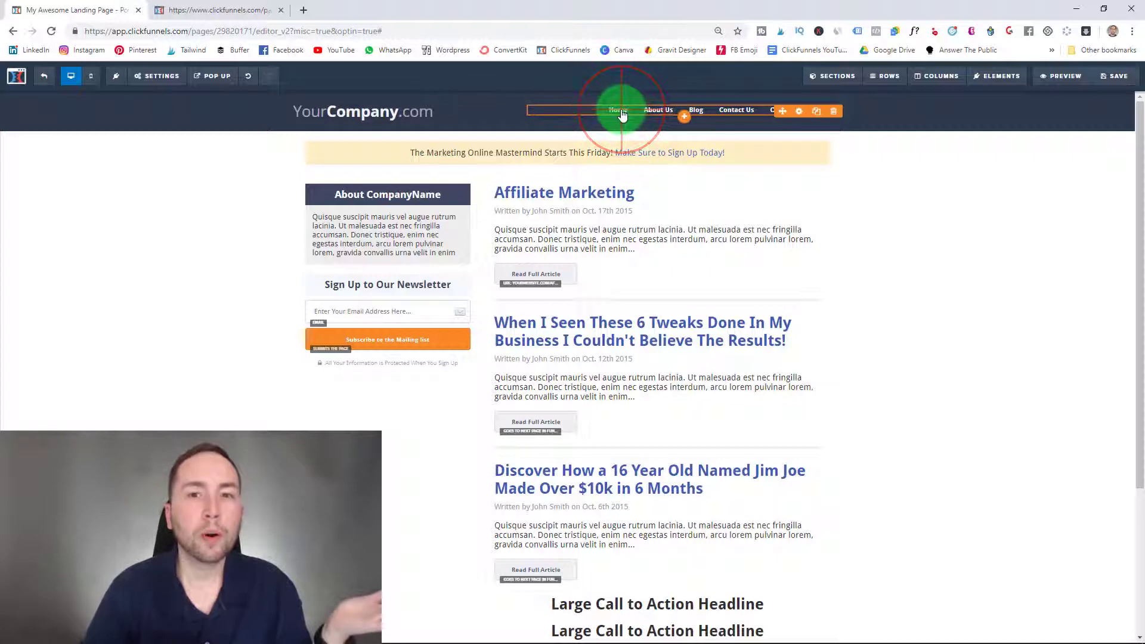
pyautogui.click(799, 111)
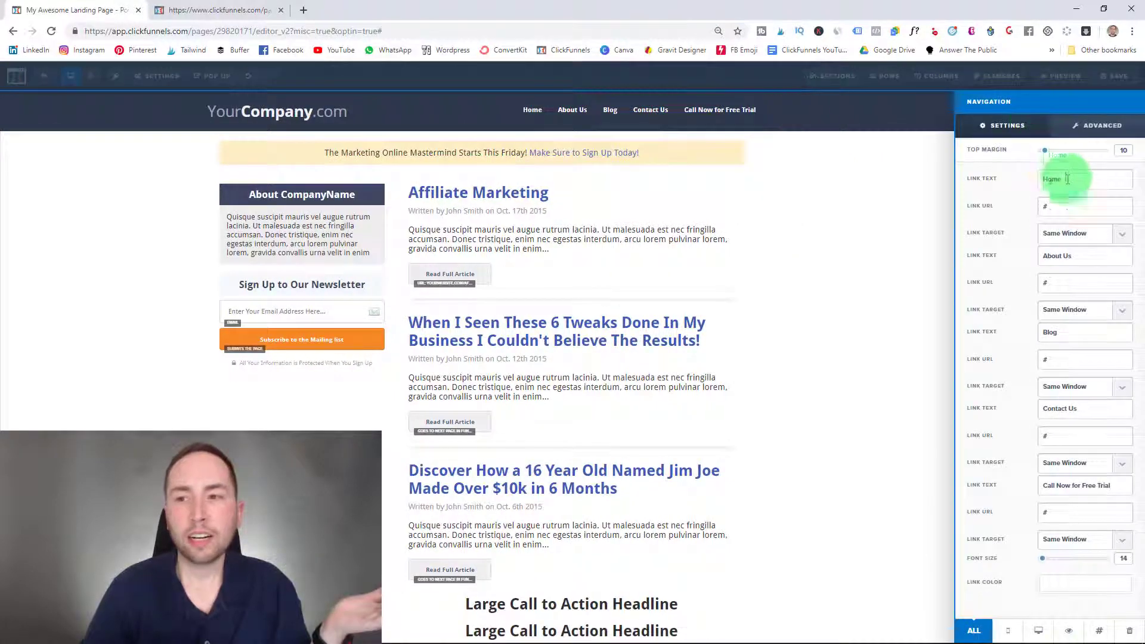
pyautogui.click(1061, 208)
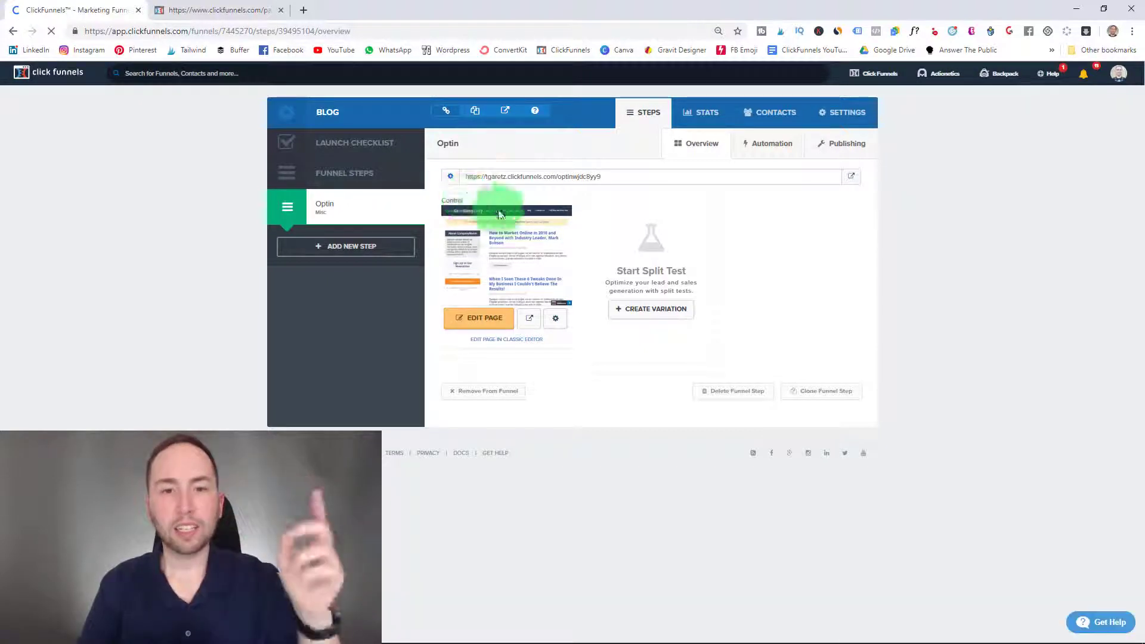
pyautogui.doubleClick(517, 177)
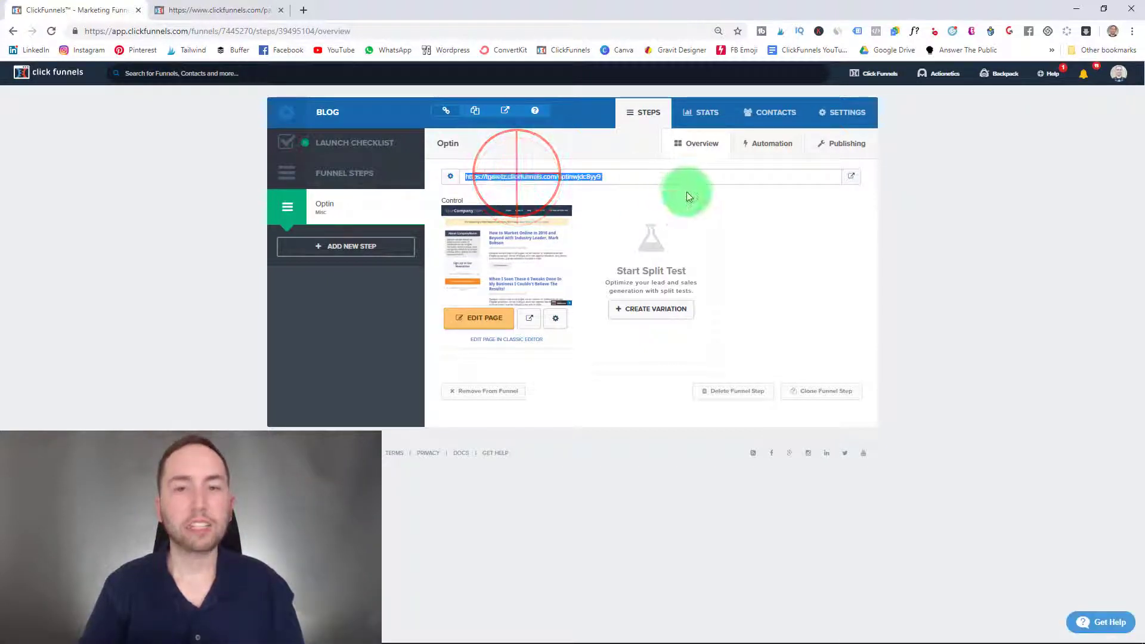
pyautogui.click(764, 200)
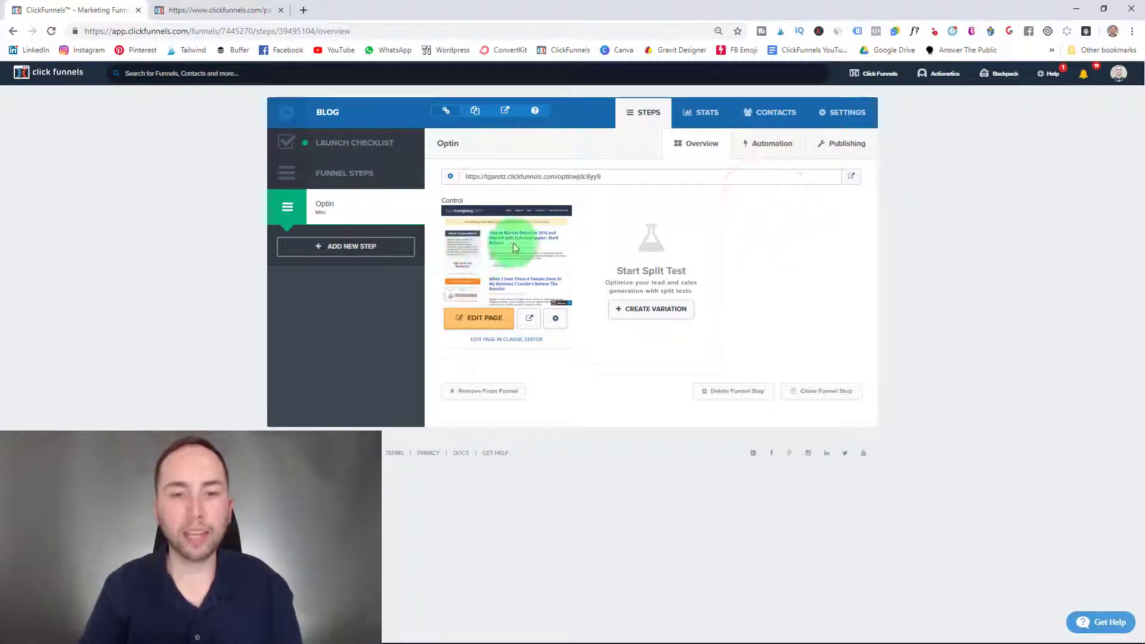
# Step: Create a Homepage funnel step using the Homepage Template Navy
pyautogui.click(357, 255)
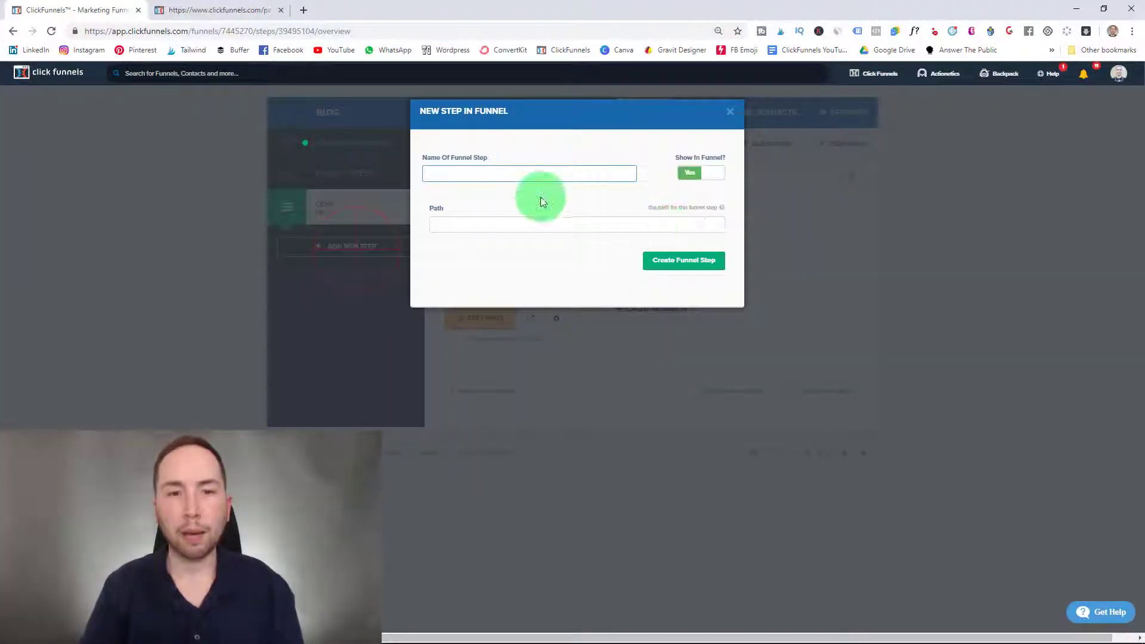
pyautogui.write('Home')
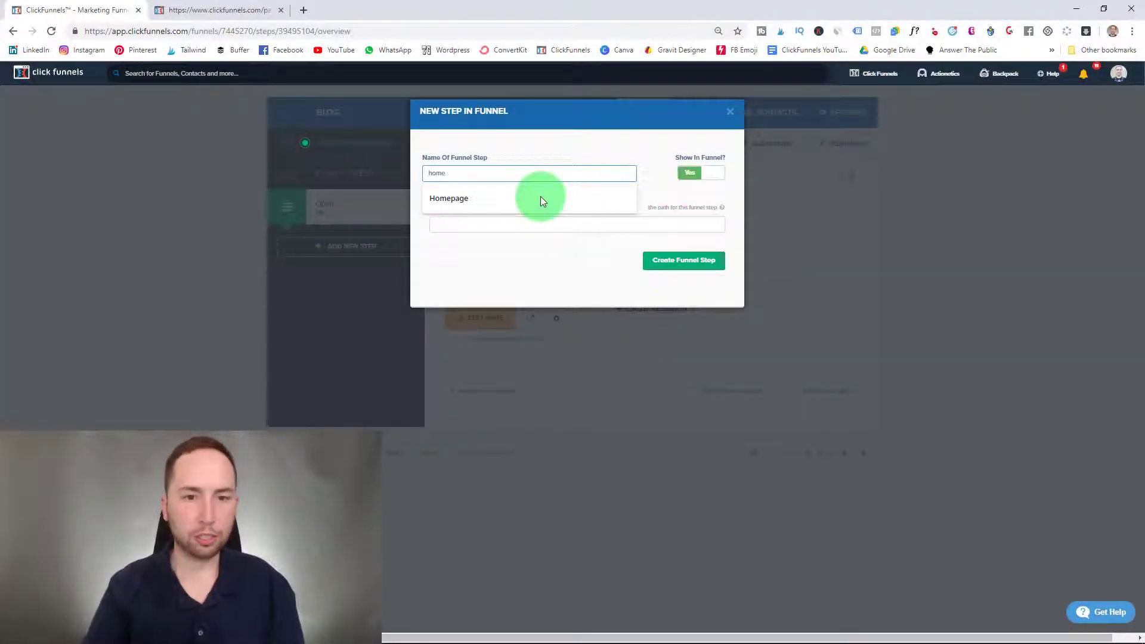
pyautogui.click(504, 209)
pyautogui.click(684, 261)
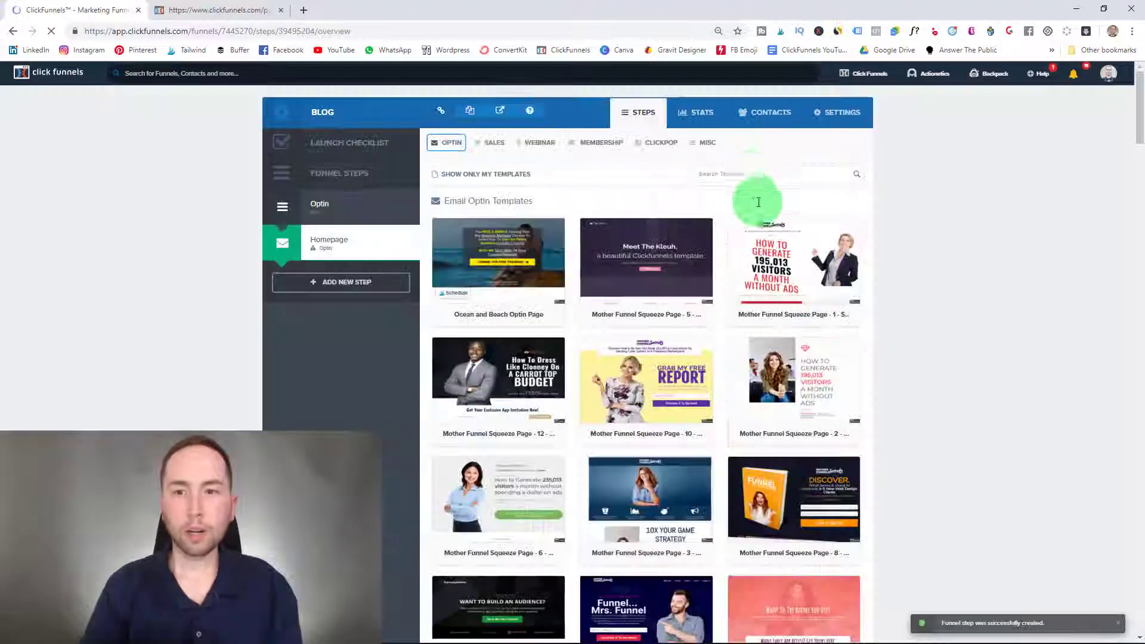
pyautogui.click(757, 177)
pyautogui.write('funnel')
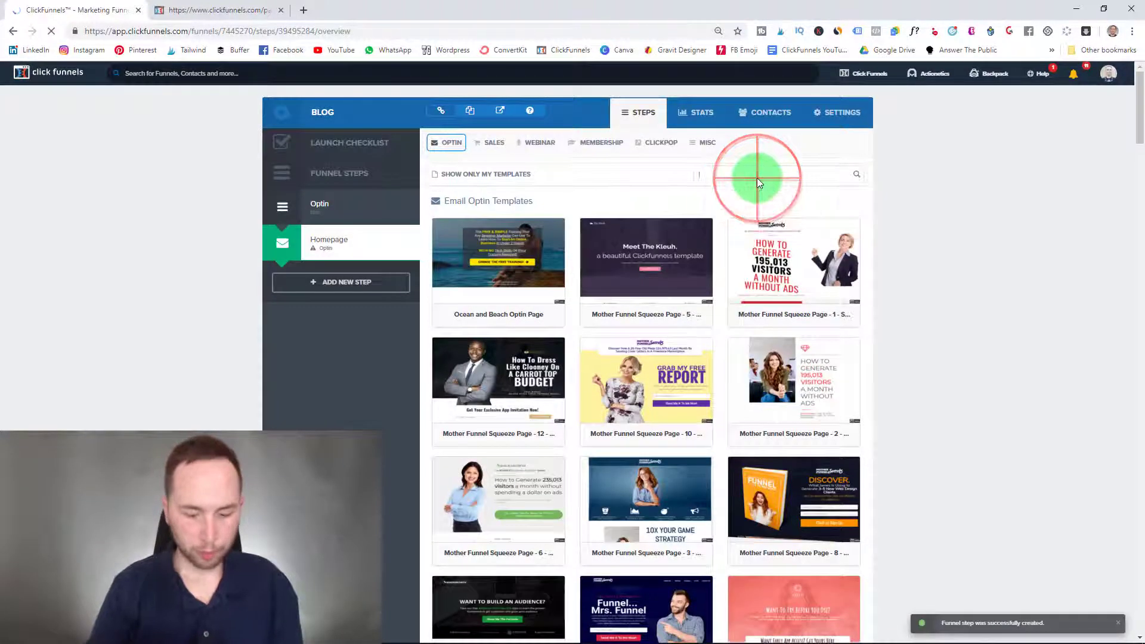
pyautogui.press('Return')
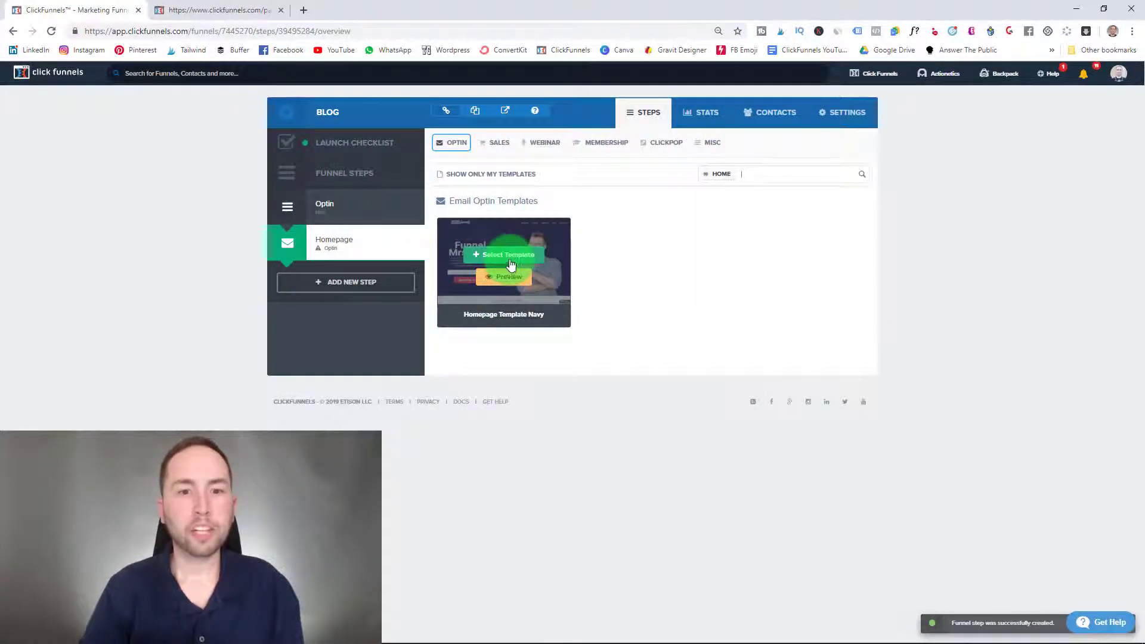
pyautogui.click(511, 259)
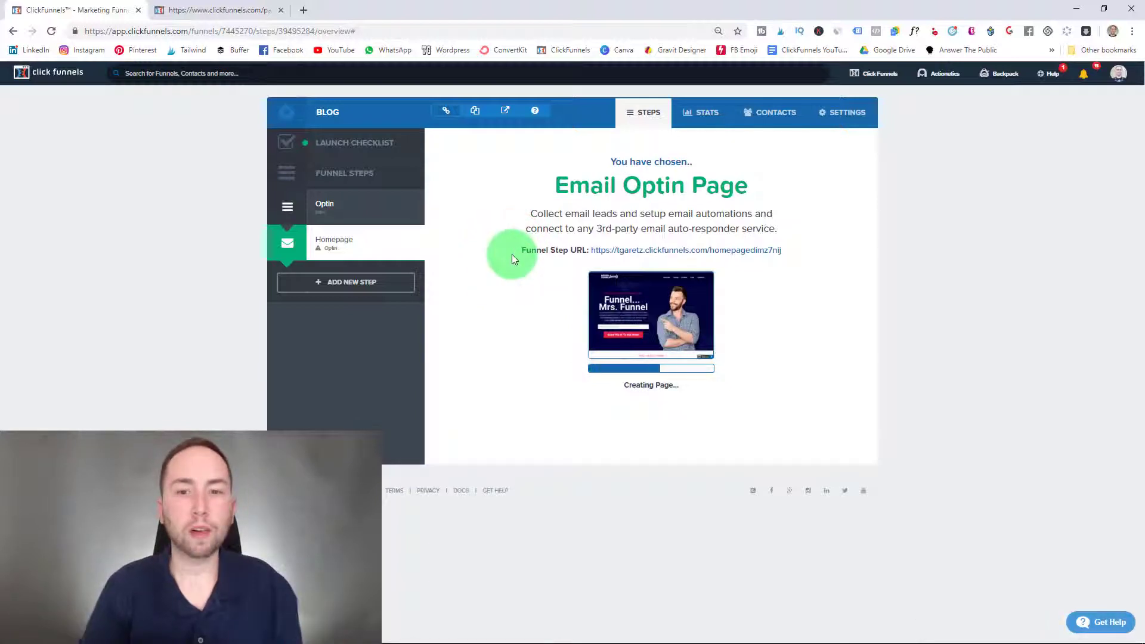
# Step: Rename the Optin step to 'Blog Page' and select its URL for copying
pyautogui.click(346, 214)
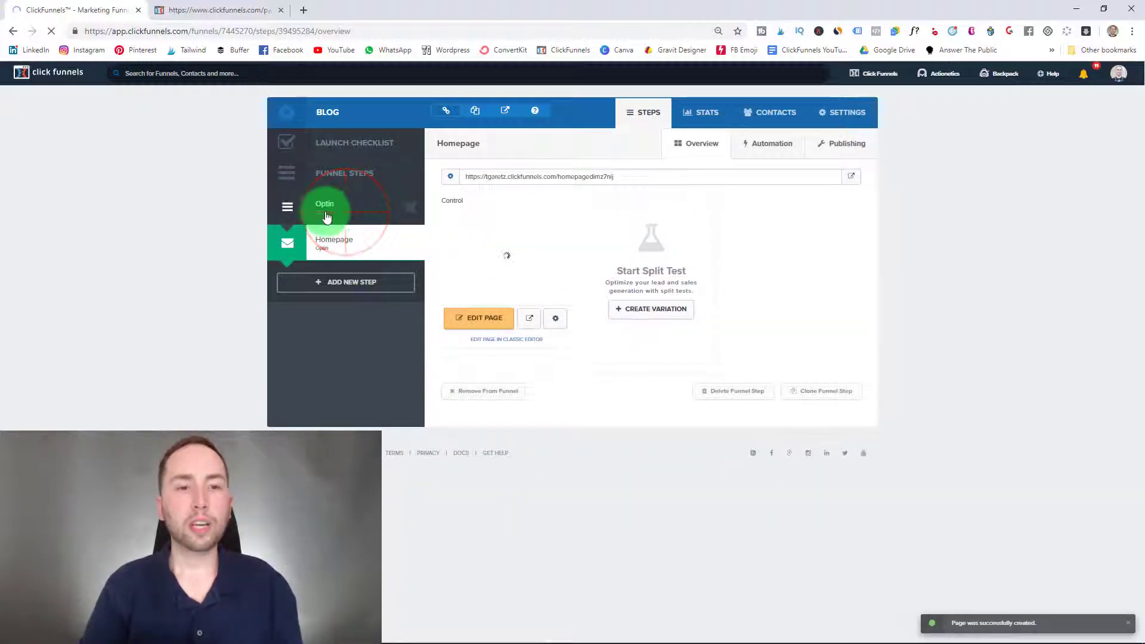
pyautogui.click(441, 176)
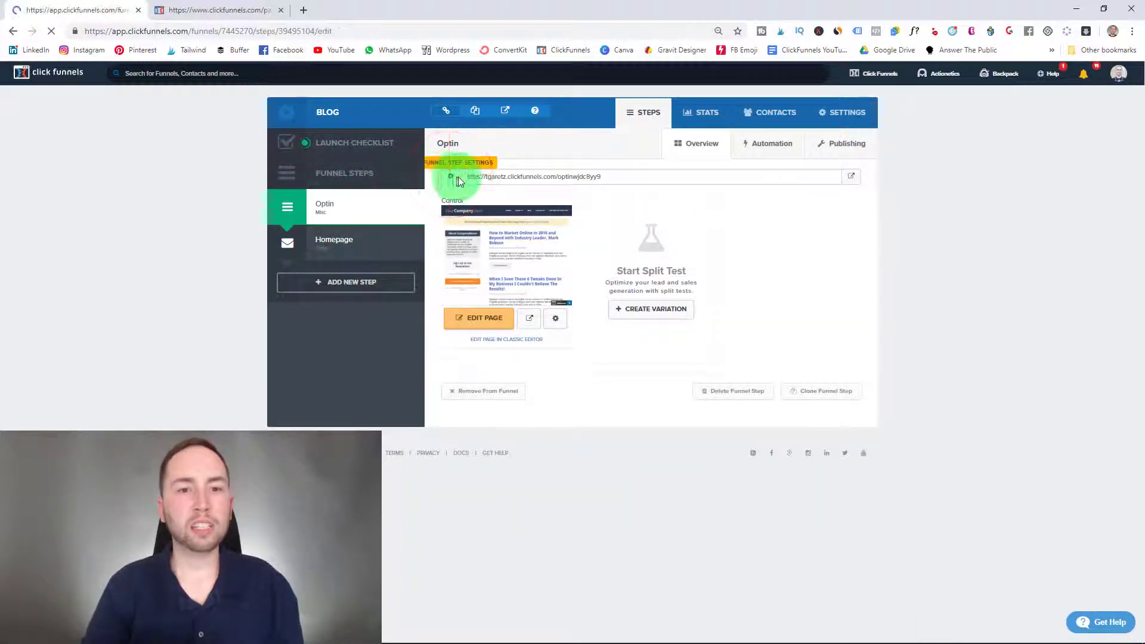
pyautogui.click(480, 188)
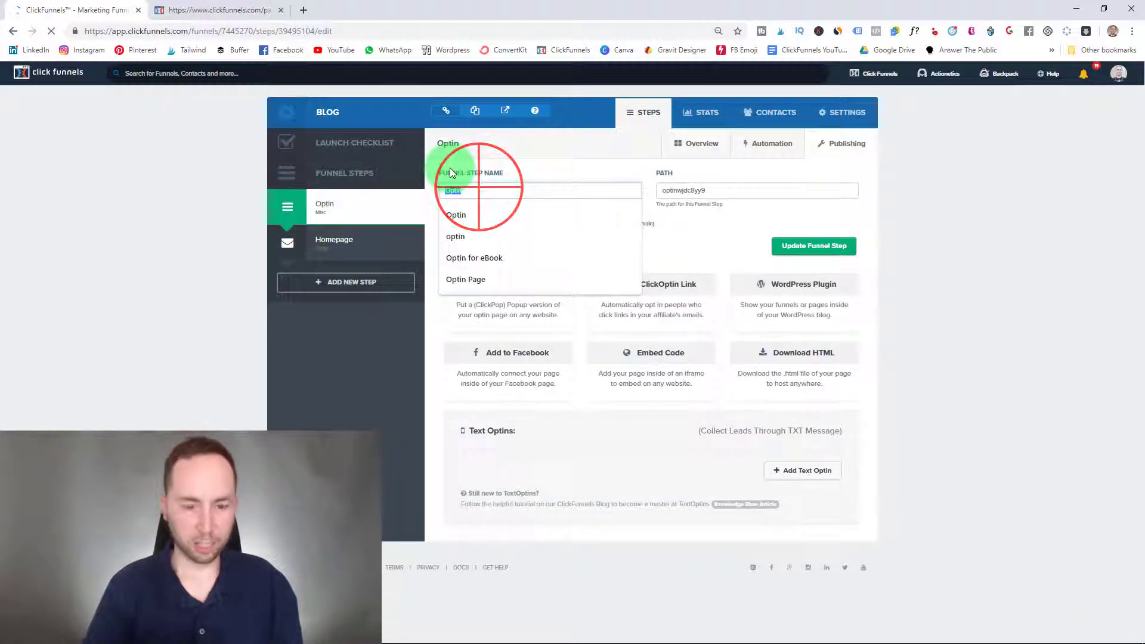
pyautogui.hotkey('ctrl', 'a')
pyautogui.write('Blog Pagew')
pyautogui.press('BackSpace')
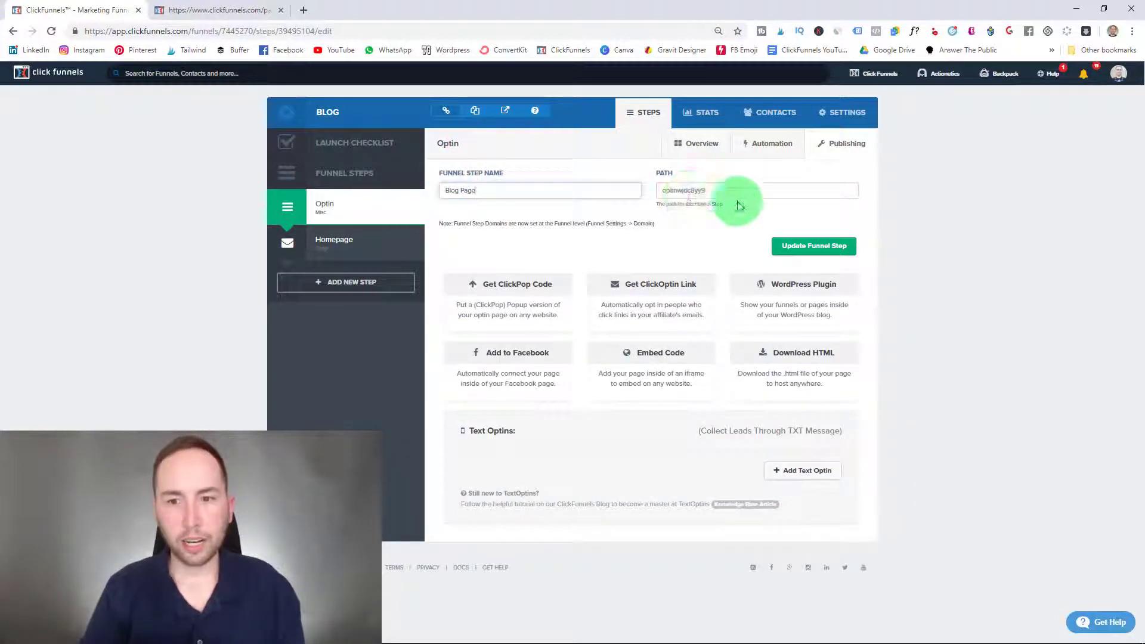
pyautogui.click(808, 245)
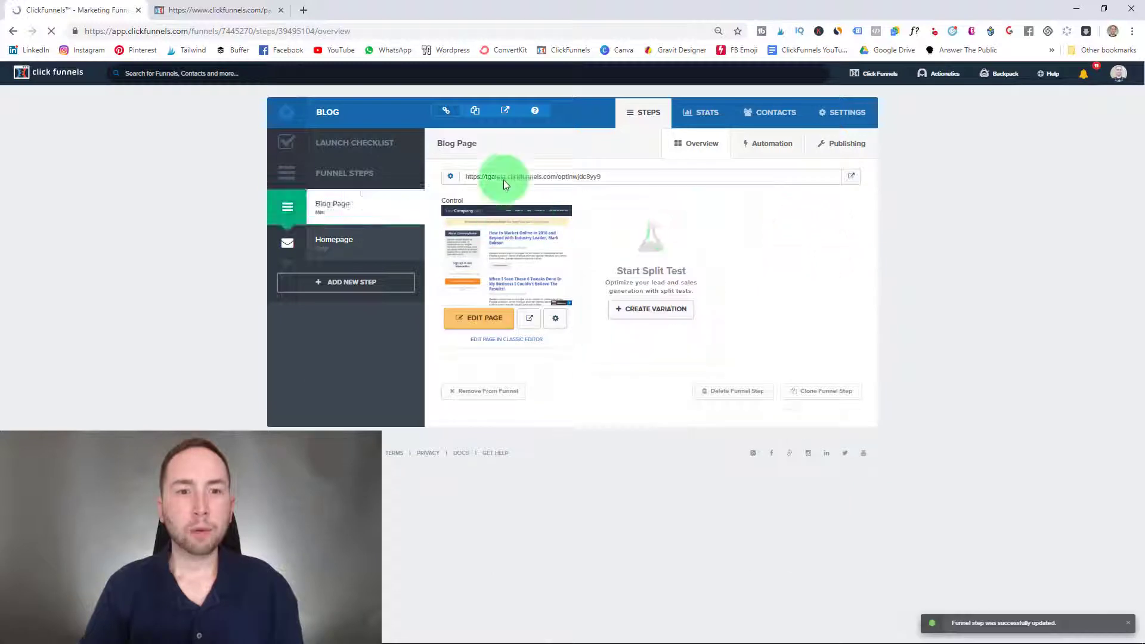
pyautogui.click(508, 179)
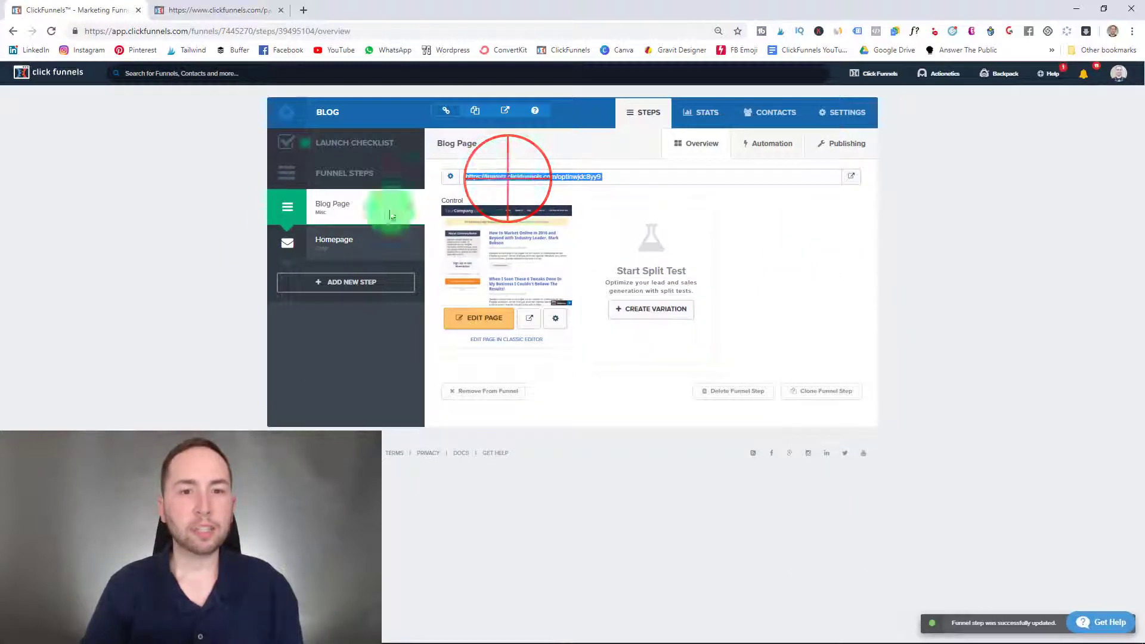
# Step: Change the Homepage's Training nav link to 'Blog' pointing at the Blog Page URL, and save
pyautogui.click(332, 244)
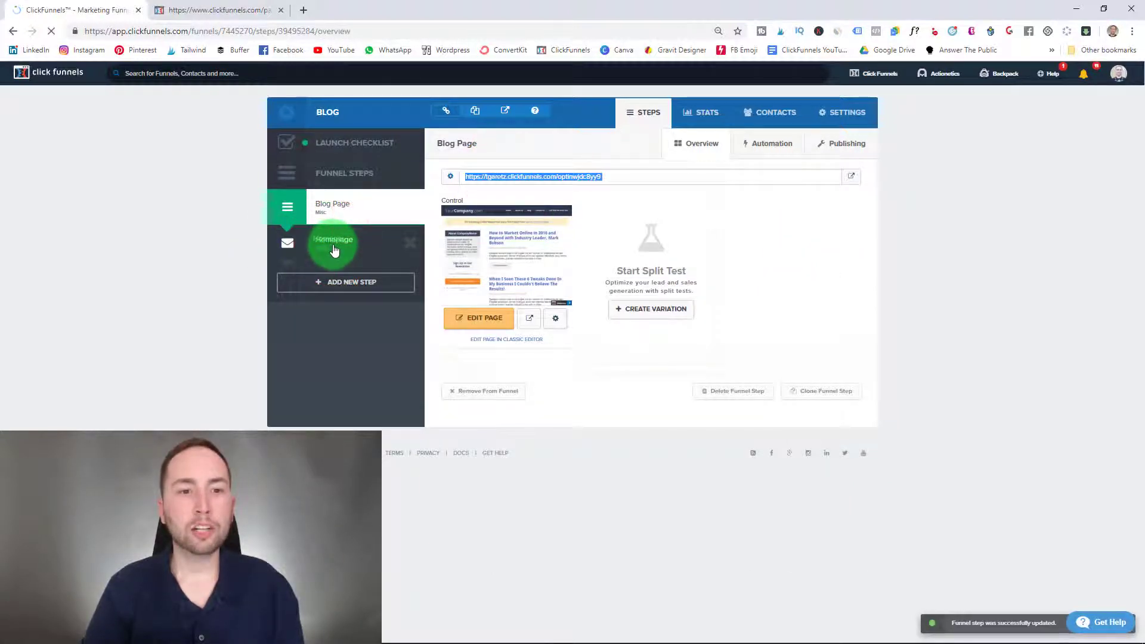
pyautogui.click(487, 317)
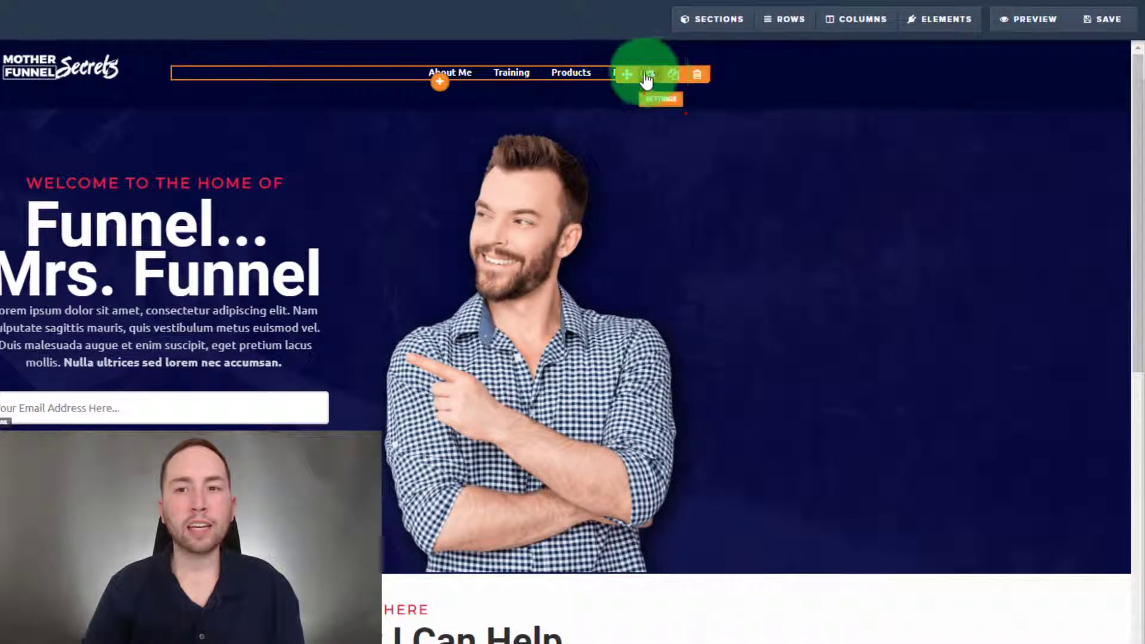
pyautogui.click(650, 76)
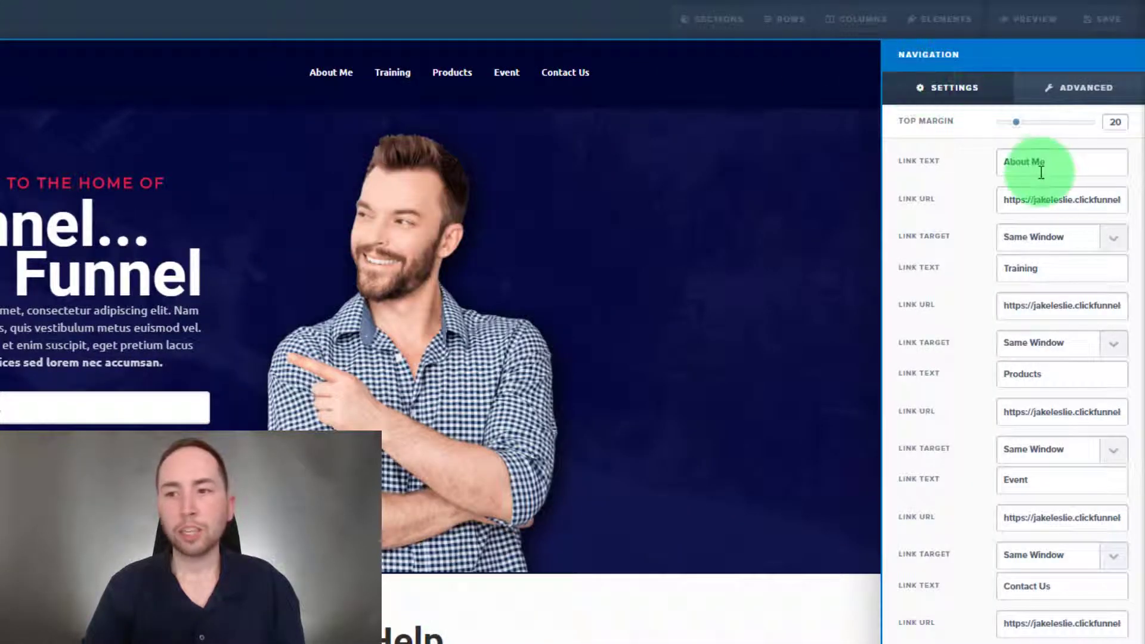
pyautogui.doubleClick(1059, 271)
pyautogui.write('Blog')
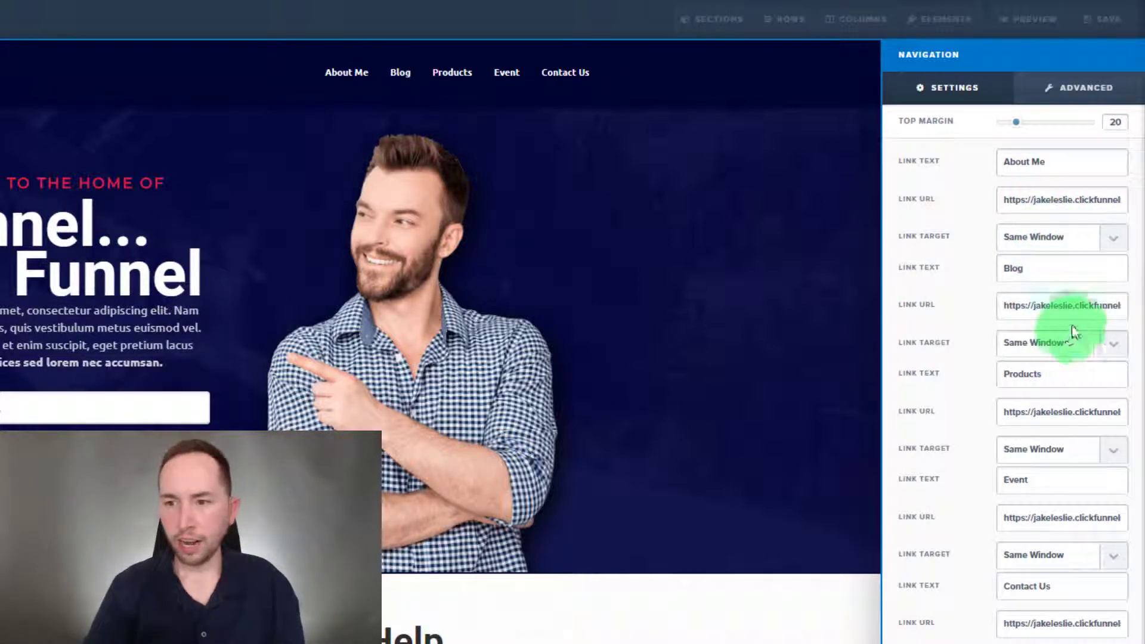
pyautogui.click(1075, 309)
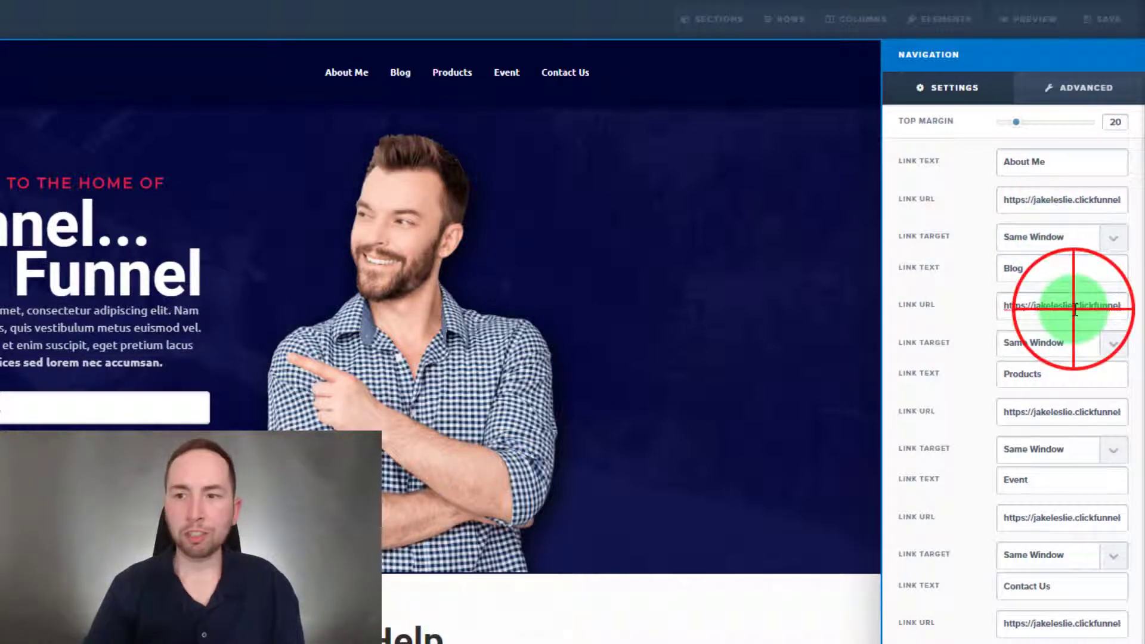
pyautogui.hotkey('ctrl', 'v')
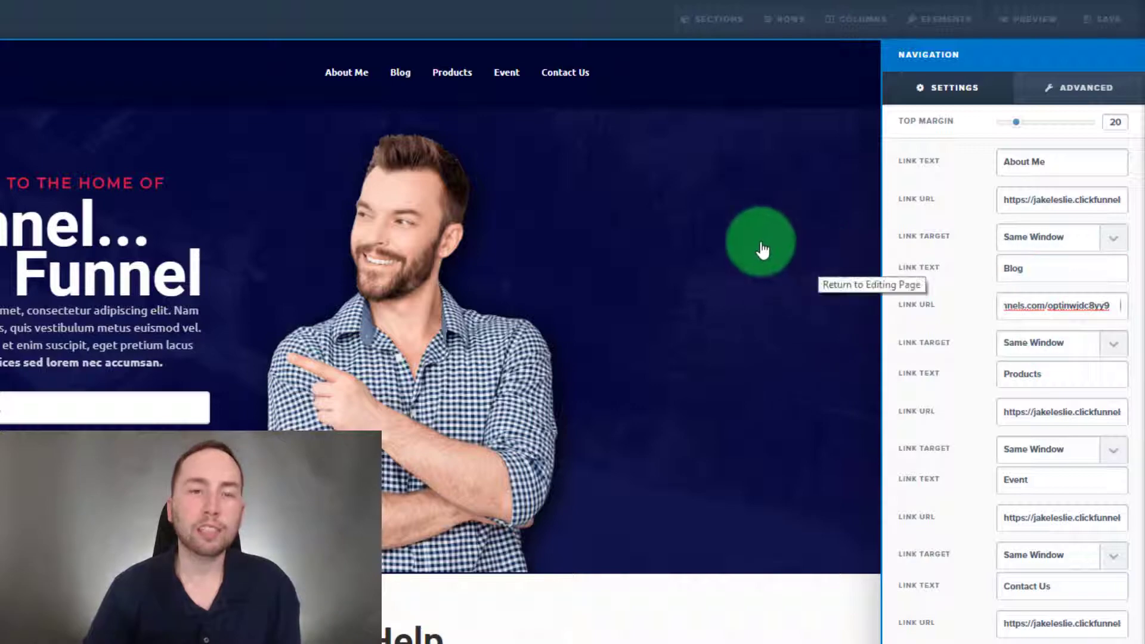
pyautogui.click(763, 245)
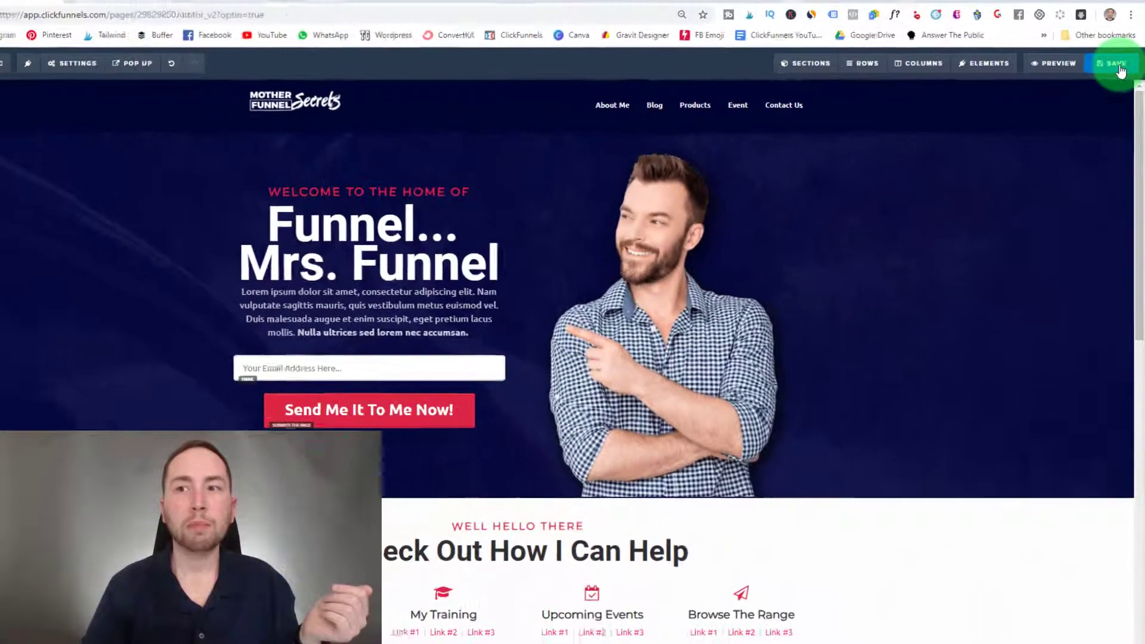
pyautogui.click(1104, 22)
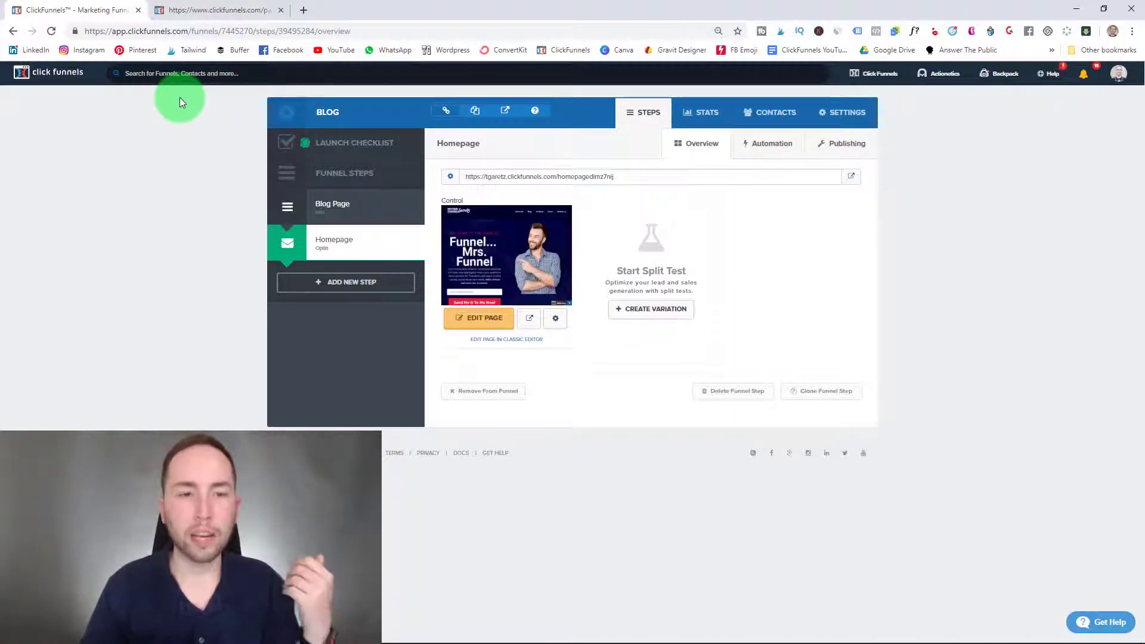
# Step: Move Homepage above Blog Page and create a new Blog Post step
pyautogui.moveTo(326, 205); pyautogui.dragTo(301, 238)
pyautogui.click(350, 282)
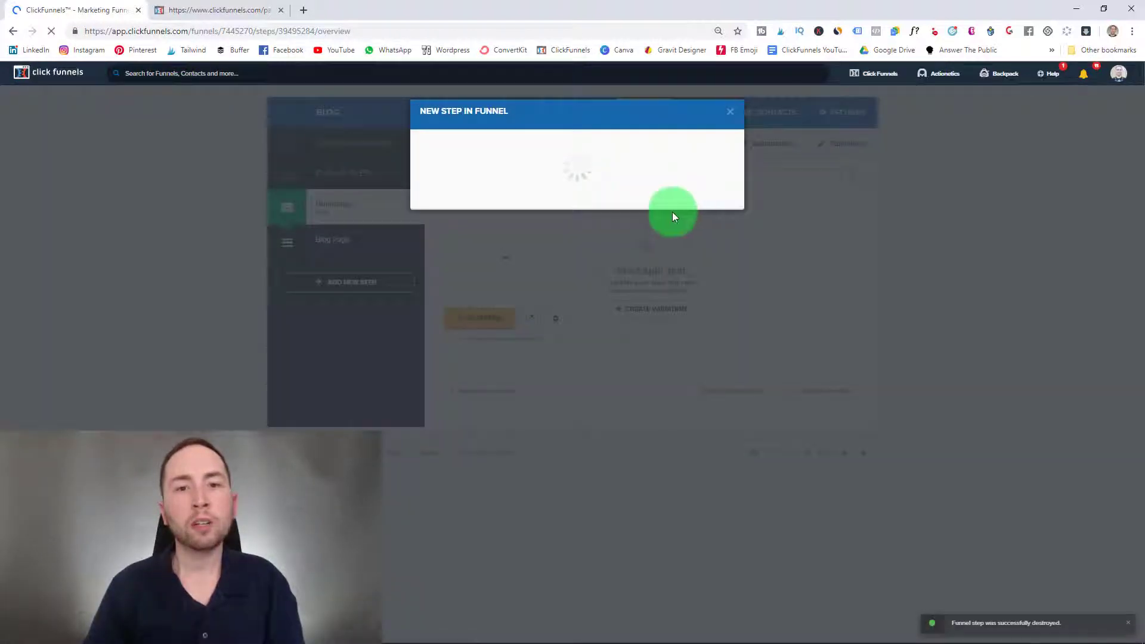
pyautogui.click(545, 172)
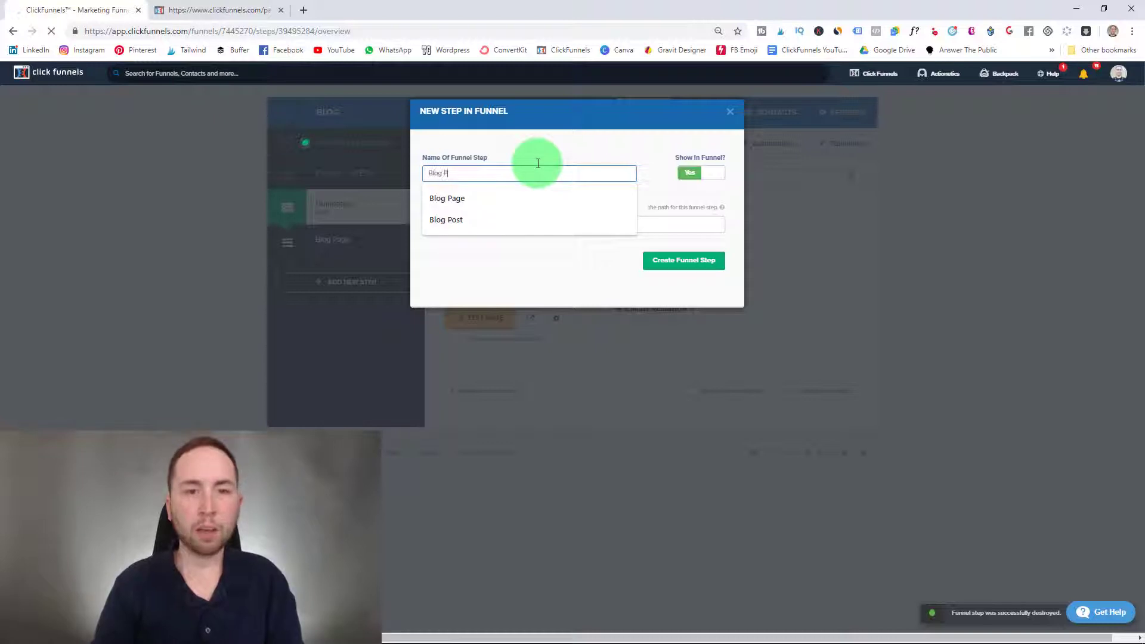
pyautogui.click(678, 260)
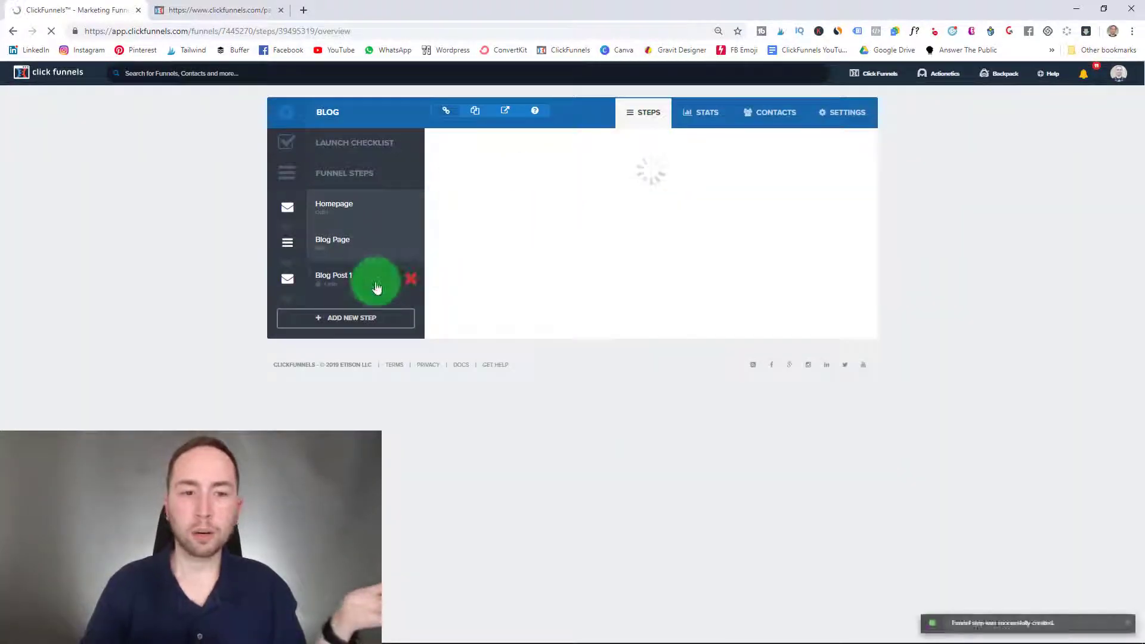
# Step: Filter the Misc templates to the BLOG tag
pyautogui.click(702, 154)
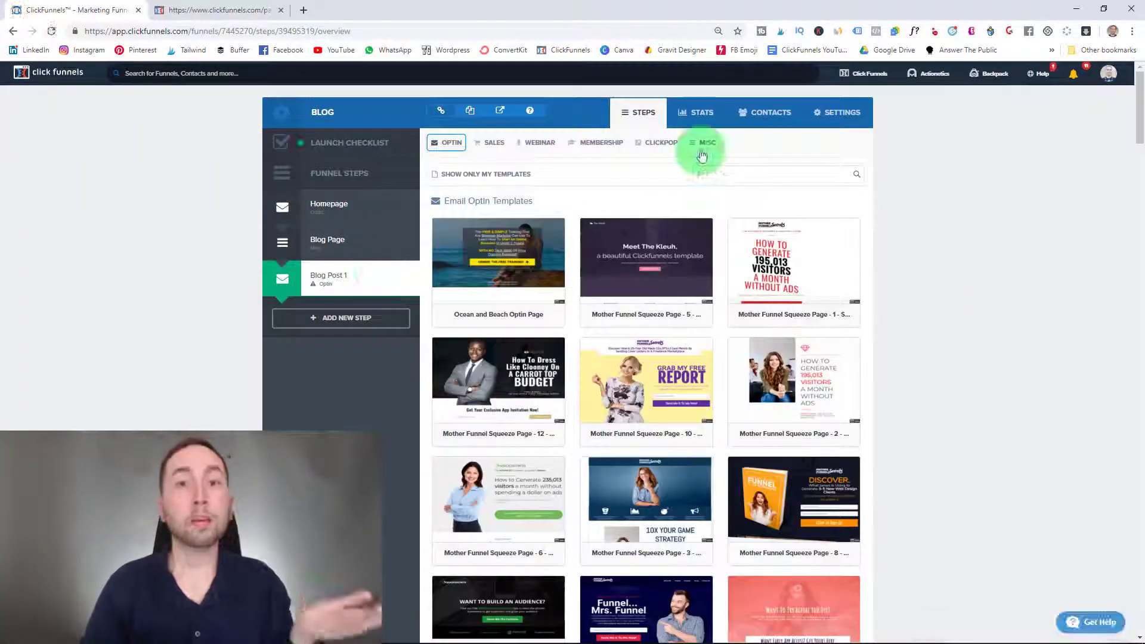
pyautogui.click(716, 174)
pyautogui.click(718, 192)
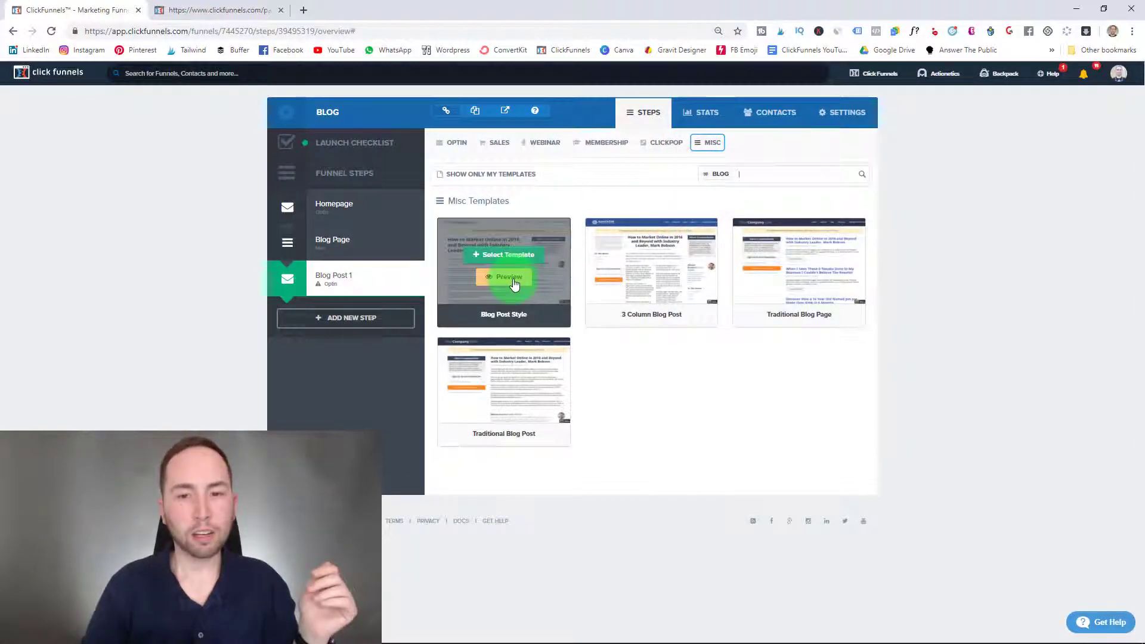
# Step: Open previews of Blog Post Style, 3 Column Blog Post and Traditional Blog Post in new tabs
pyautogui.rightClick(517, 282)
pyautogui.click(548, 286)
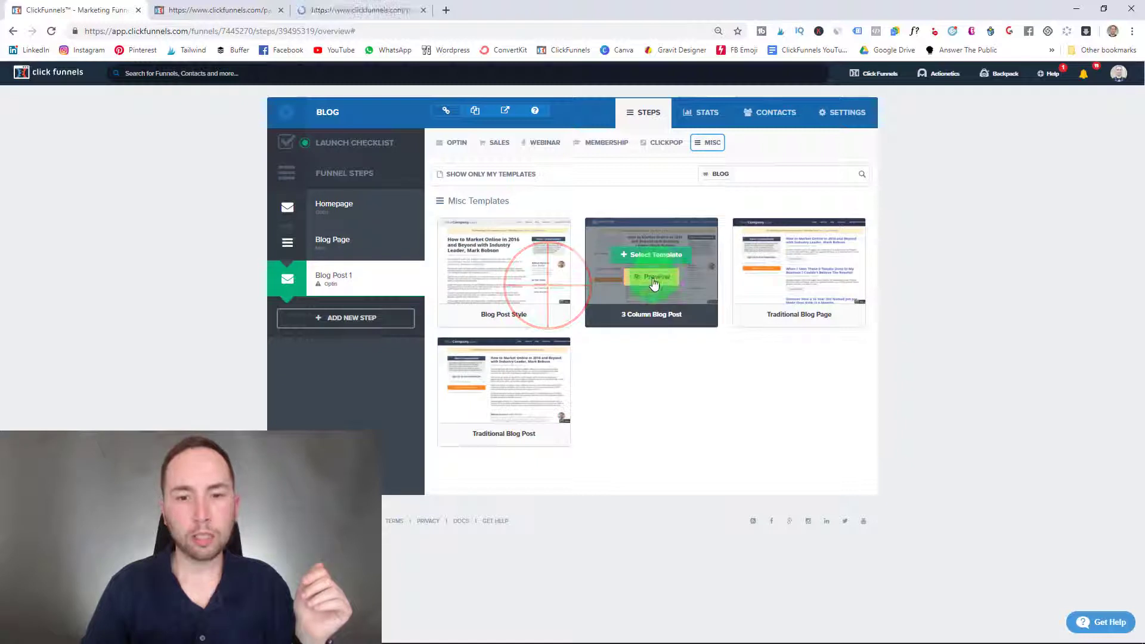
pyautogui.rightClick(654, 283)
pyautogui.click(685, 289)
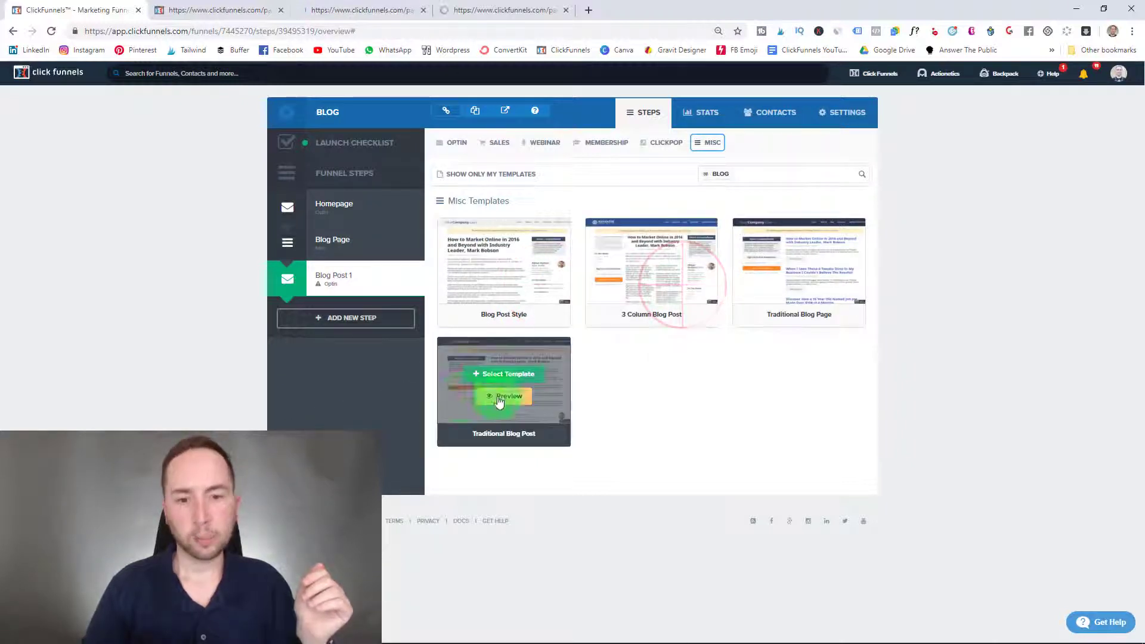
pyautogui.rightClick(508, 396)
pyautogui.click(525, 403)
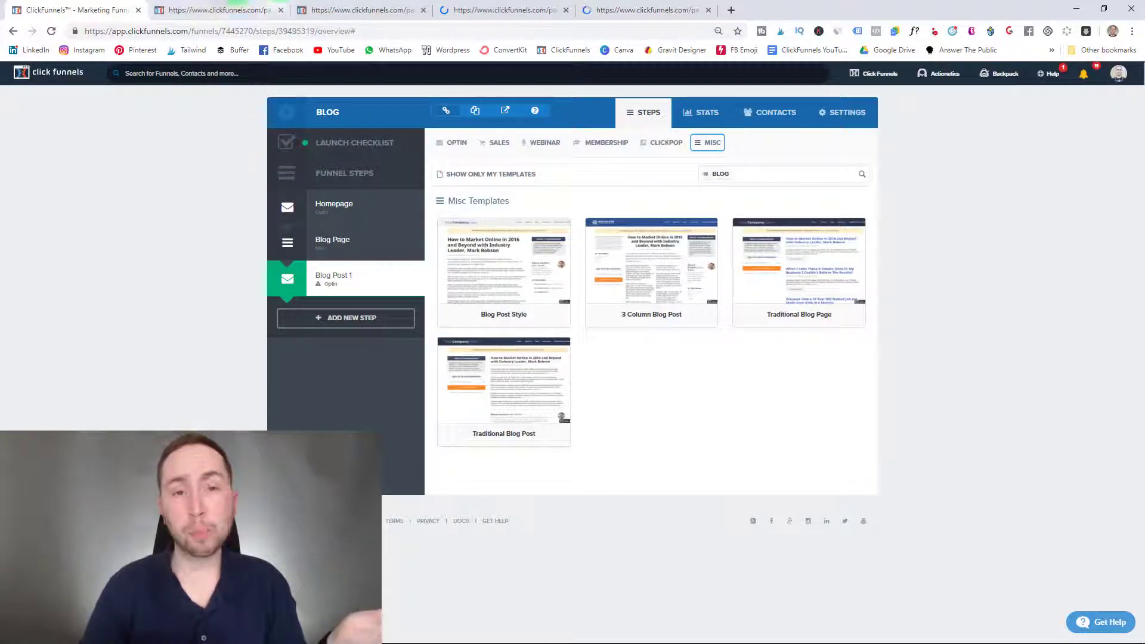
pyautogui.click(340, 10)
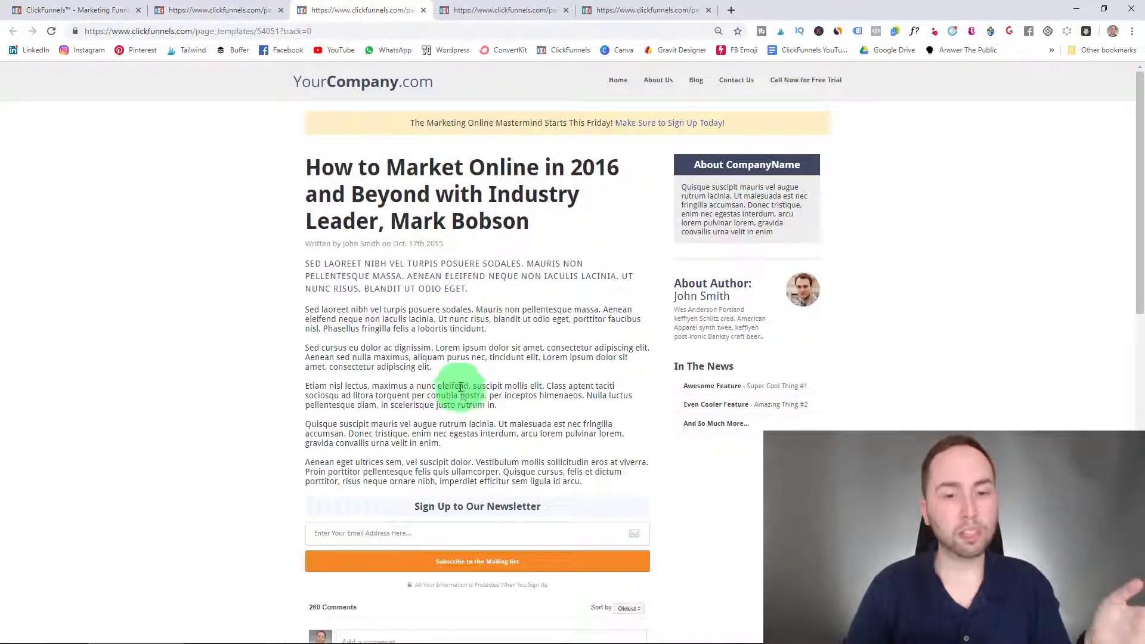
# Step: Highlight the mastermind banner sentence and lead paragraph in the YourCompany blog post preview
pyautogui.scroll(-2, 461, 389)
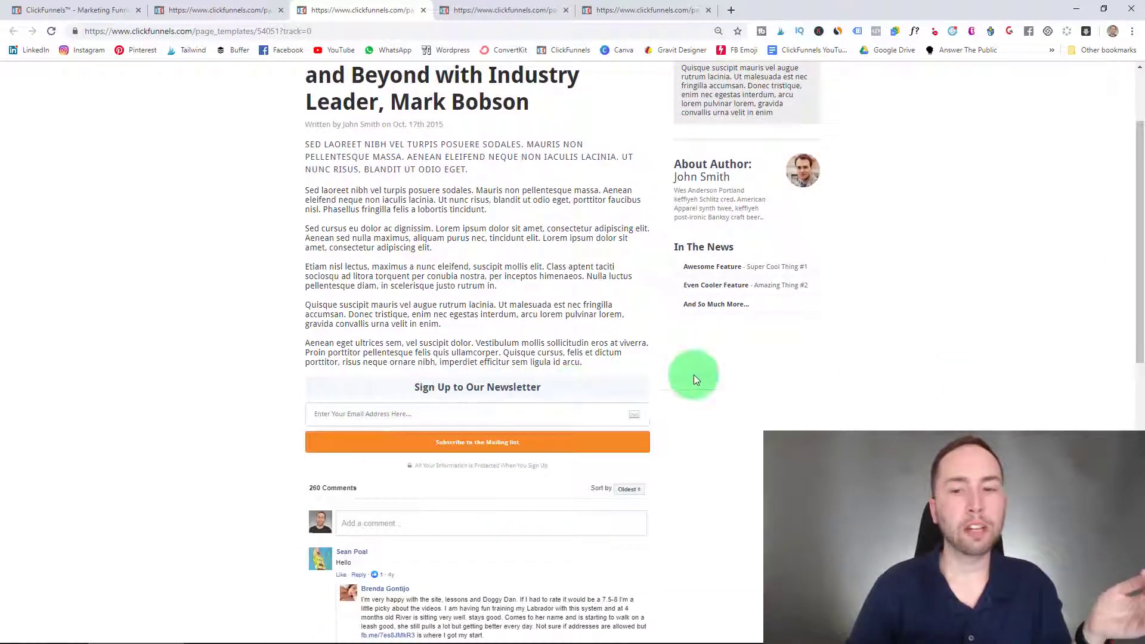
pyautogui.scroll(2, 512, 239)
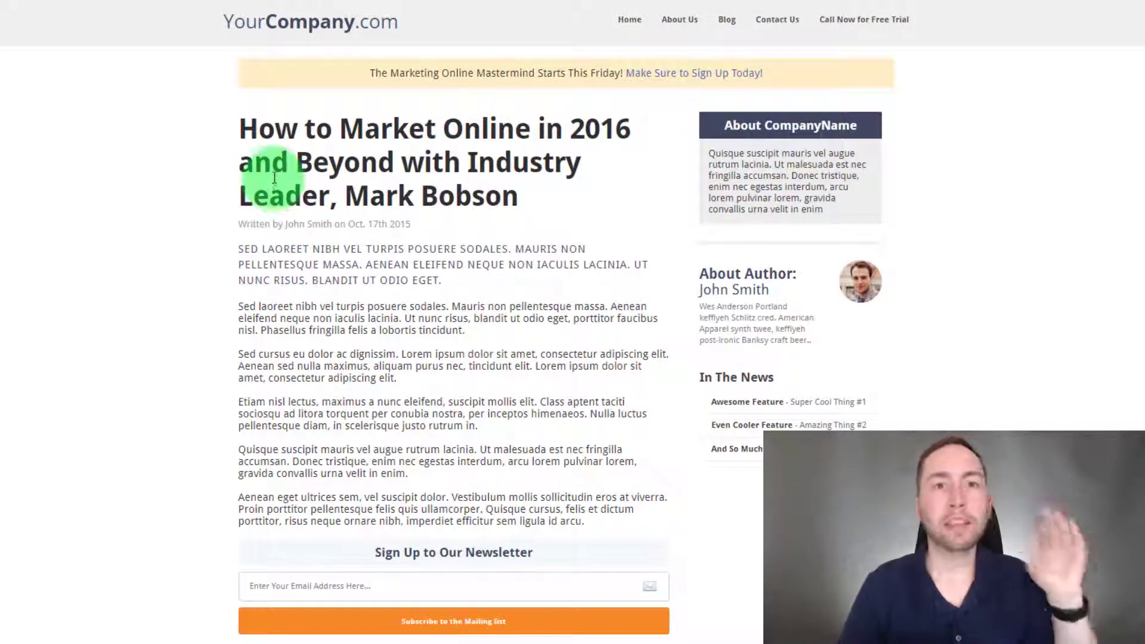
pyautogui.moveTo(363, 68); pyautogui.dragTo(781, 58)
pyautogui.click(781, 59)
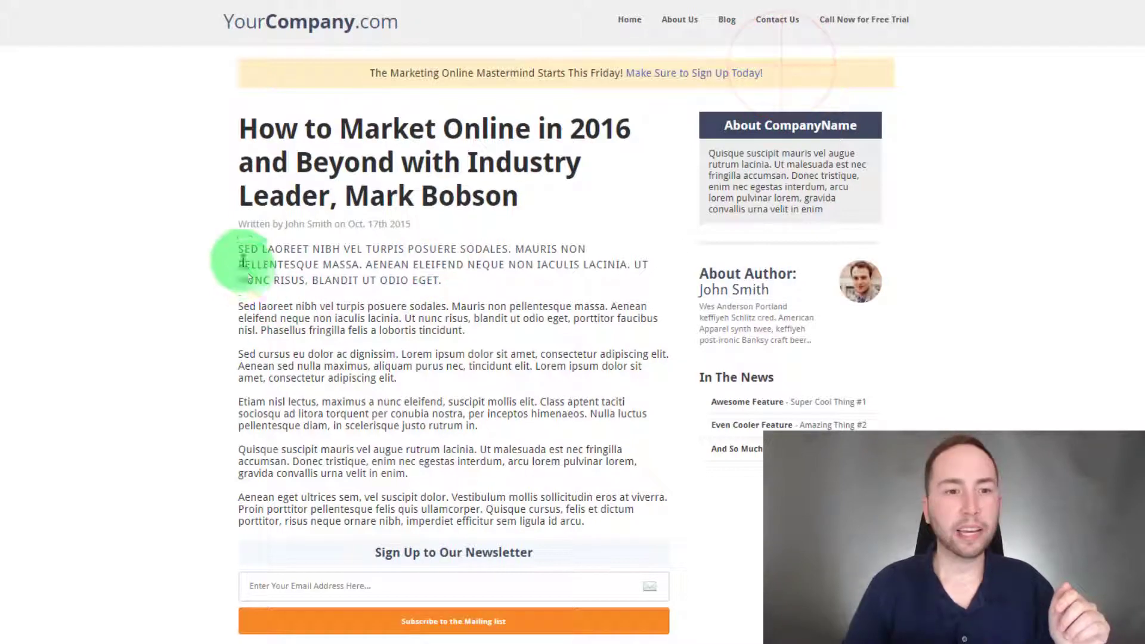
pyautogui.moveTo(239, 248); pyautogui.dragTo(593, 410)
pyautogui.click(593, 411)
# Step: Scroll through the rest of the YourCompany preview, then switch to the Navigator template tab
pyautogui.scroll(-2, 592, 418)
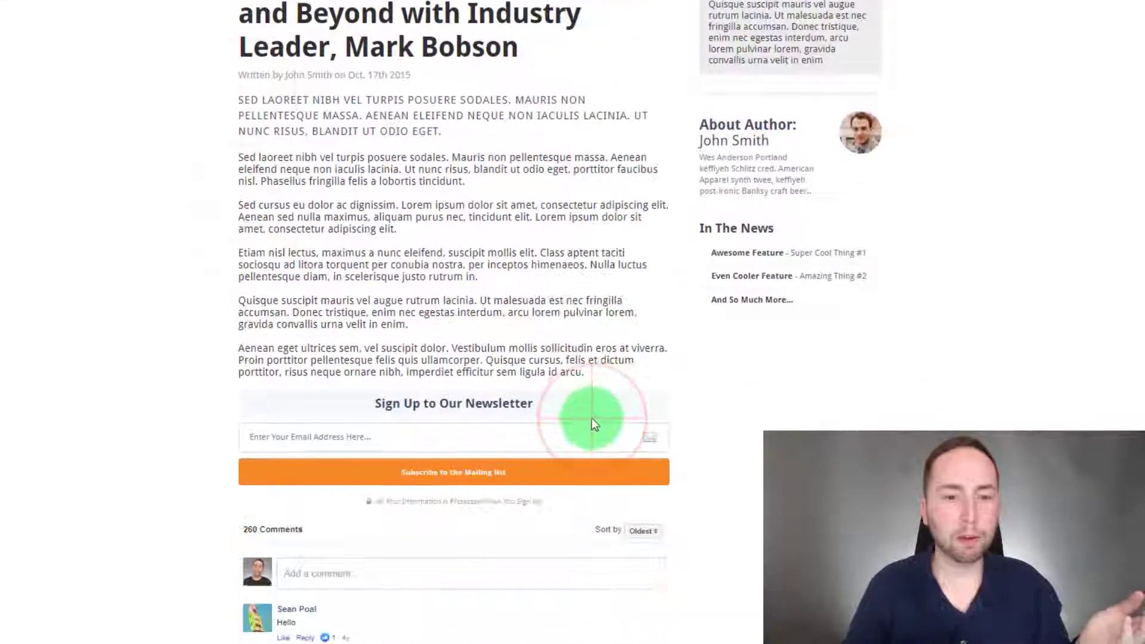
pyautogui.scroll(-5, 223, 463)
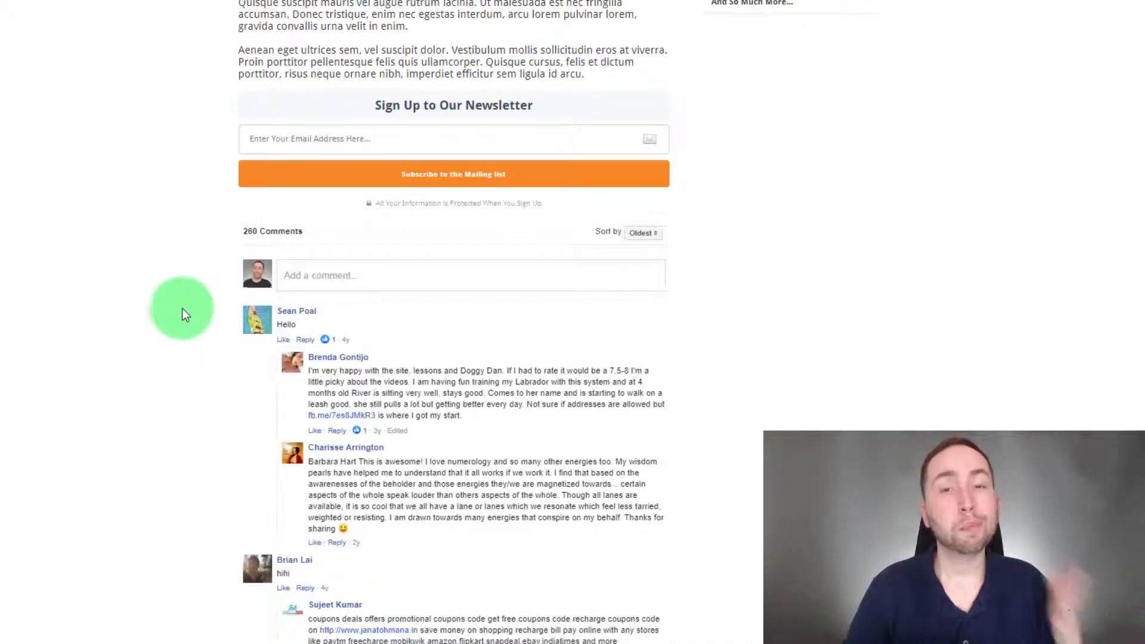
pyautogui.scroll(-5, 289, 306)
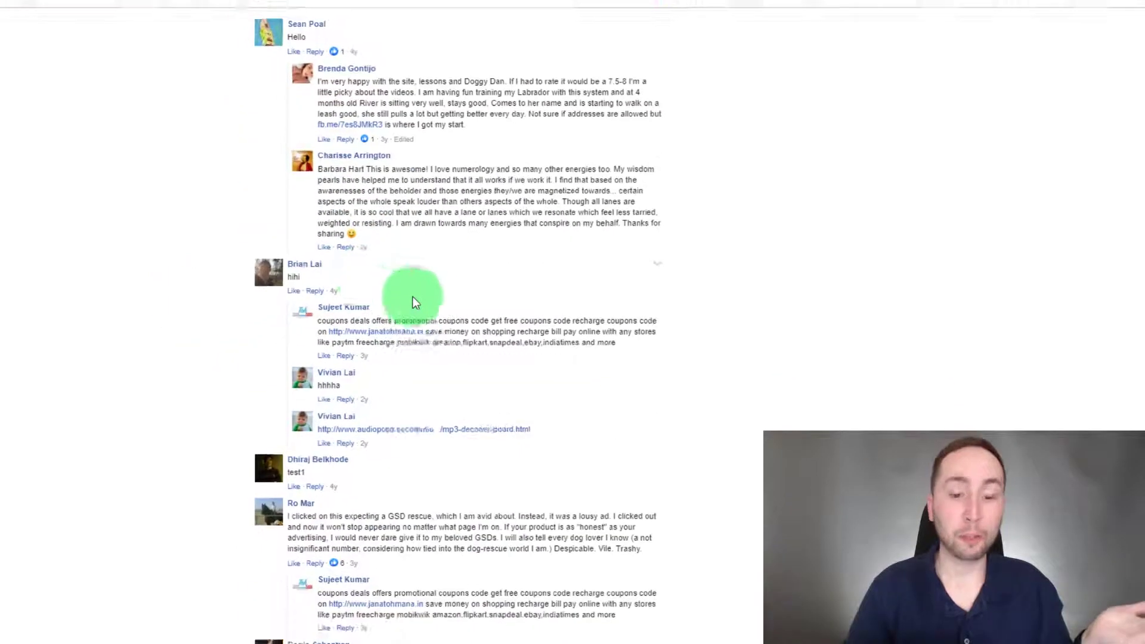
pyautogui.scroll(-2, 602, 317)
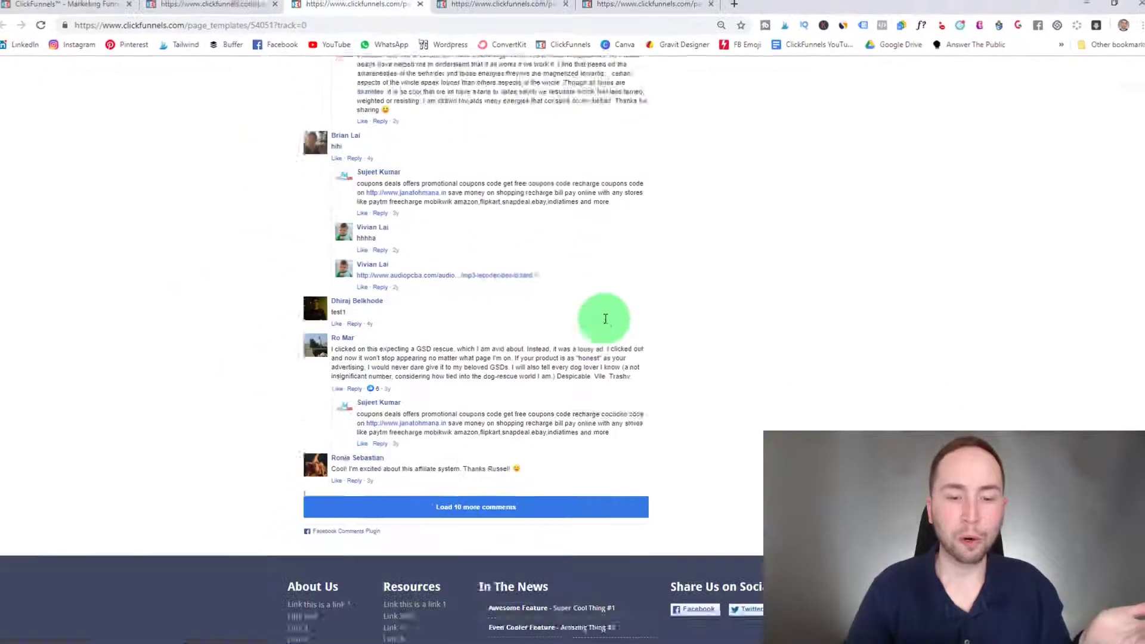
pyautogui.scroll(5, 743, 337)
pyautogui.scroll(-6, 743, 336)
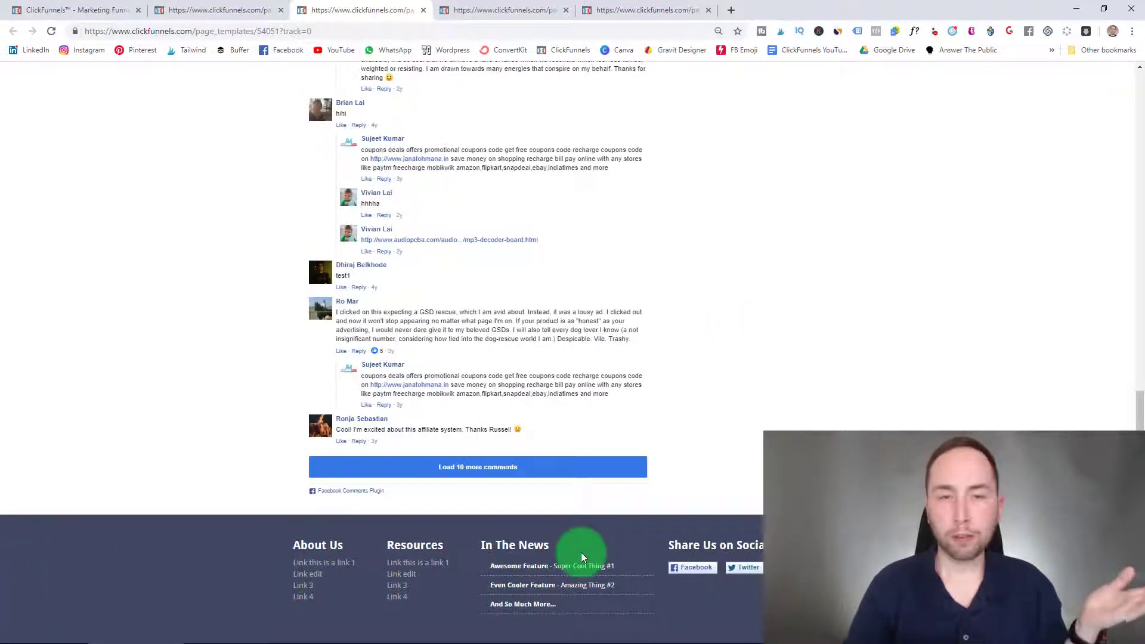
pyautogui.scroll(10, 579, 527)
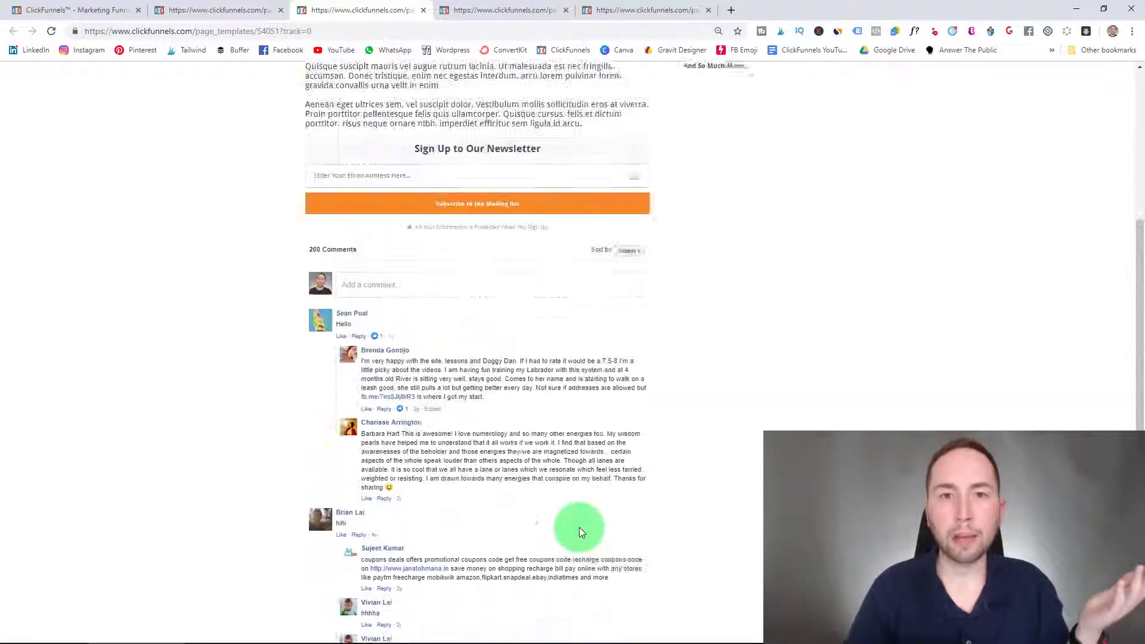
pyautogui.scroll(3, 578, 510)
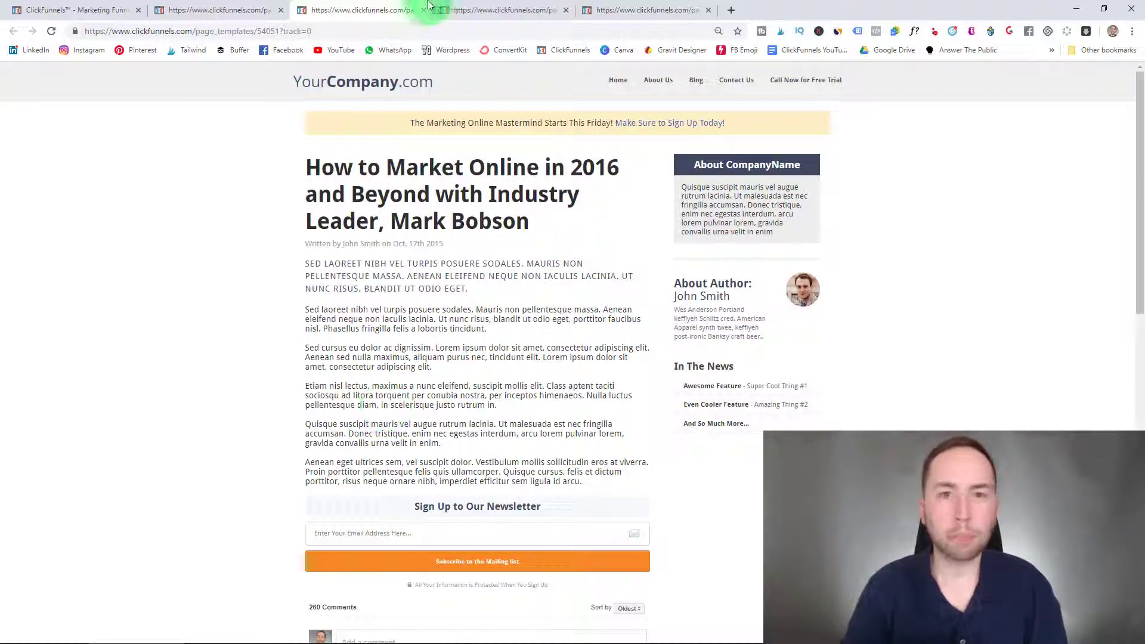
pyautogui.click(471, 10)
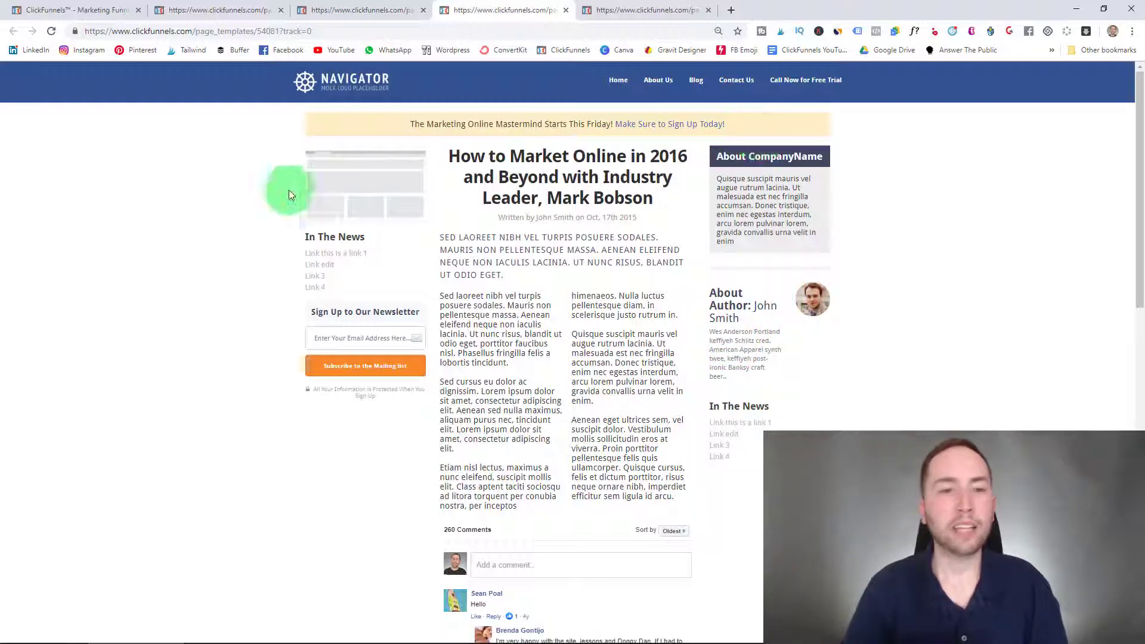
# Step: Glance at the Navigator and YourCompany homepage previews, then return to the Blog Post 1 templates
pyautogui.scroll(-20, 337, 241)
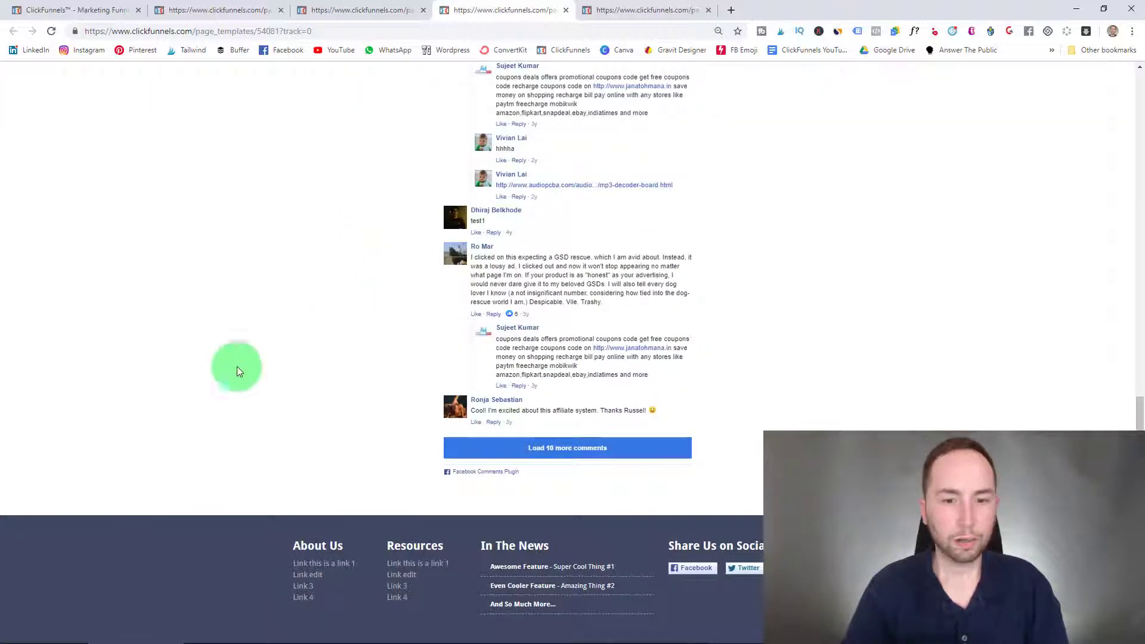
pyautogui.scroll(20, 197, 325)
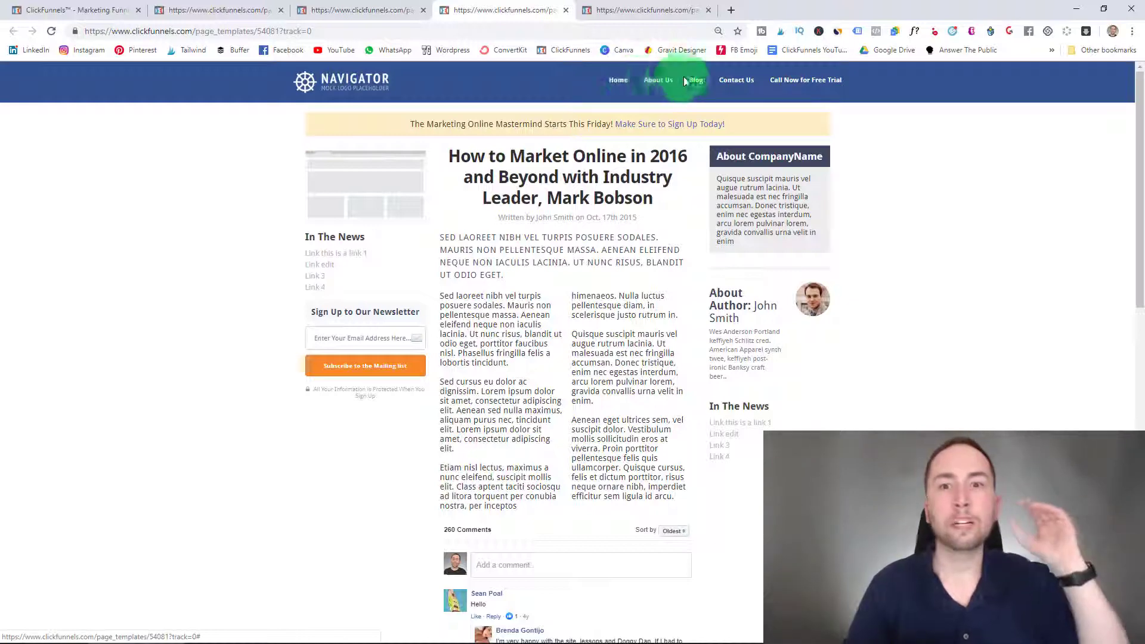
pyautogui.click(221, 11)
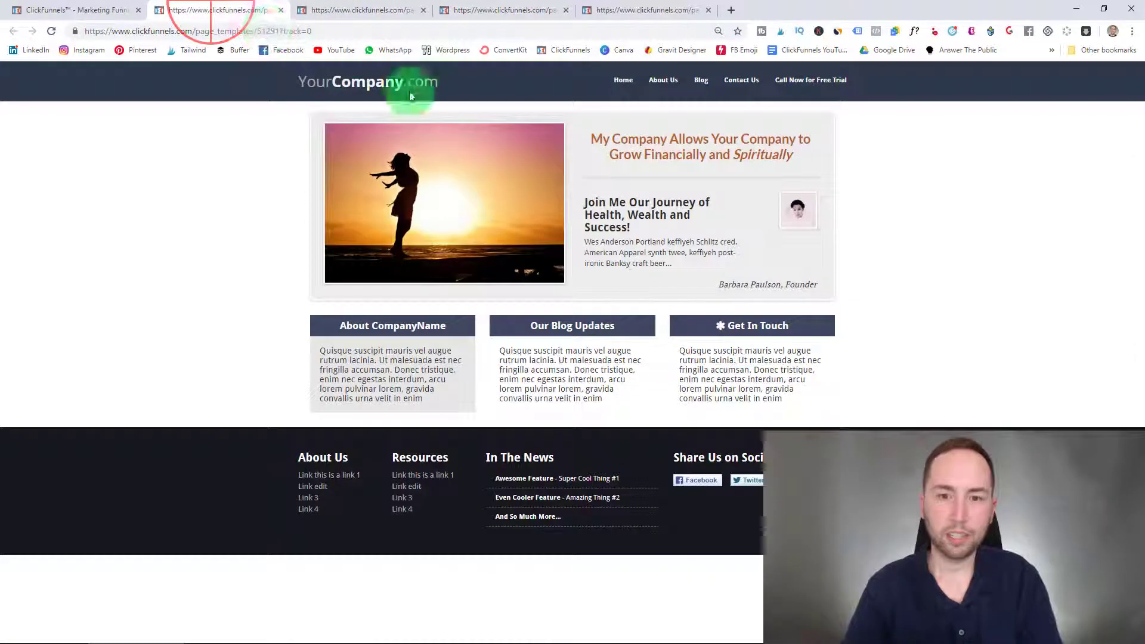
pyautogui.click(54, 10)
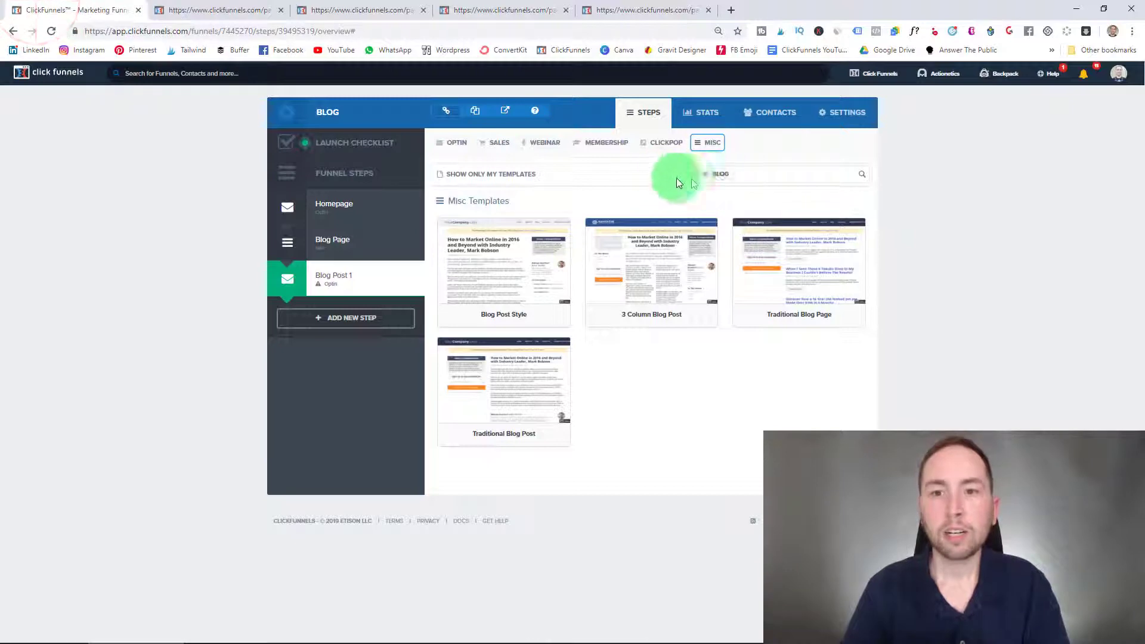
# Step: Remove the BLOG tag, try then remove the ABOUT tag, listing all Misc templates
pyautogui.click(704, 173)
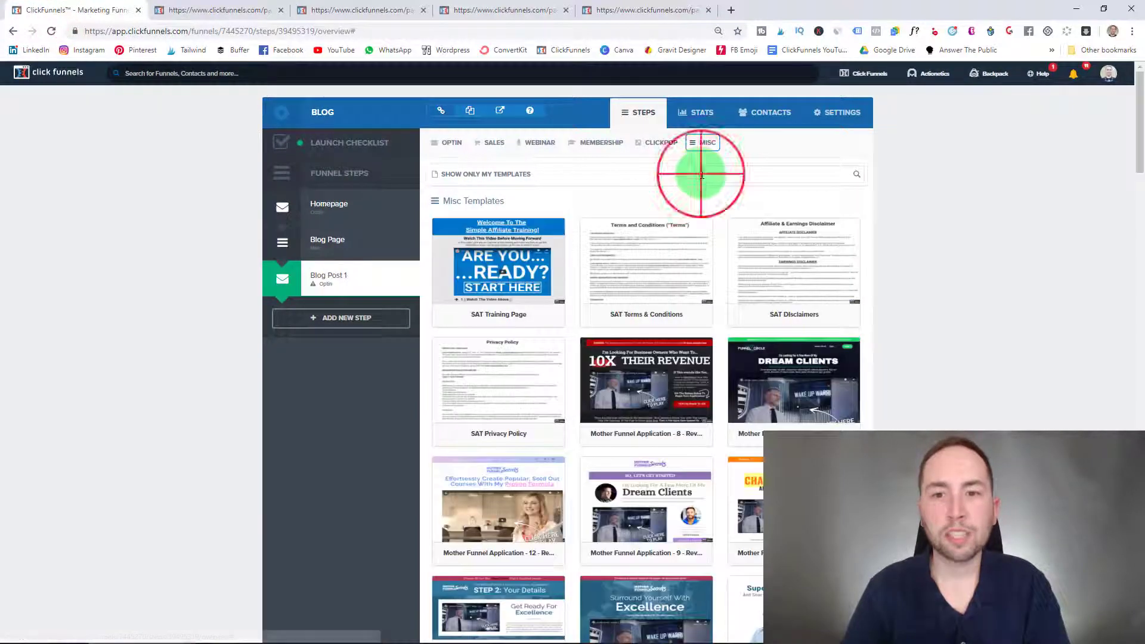
pyautogui.click(703, 174)
pyautogui.click(710, 192)
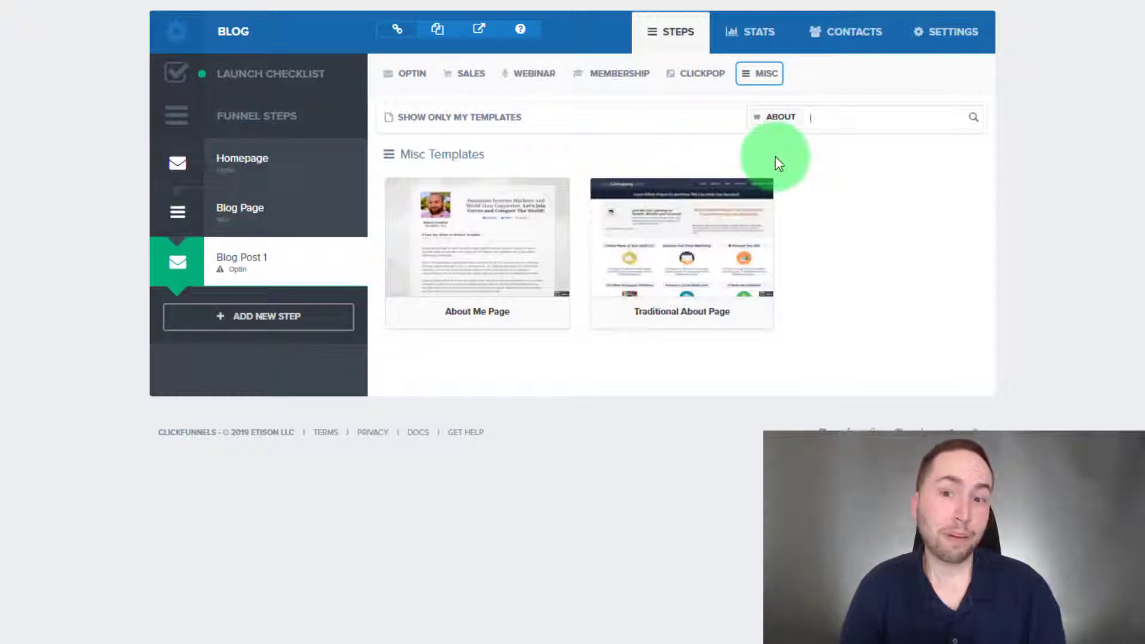
pyautogui.press('BackSpace')
pyautogui.press('BackSpace')
pyautogui.press('BackSpace')
pyautogui.press('BackSpace')
pyautogui.press('BackSpace')
pyautogui.click(759, 115)
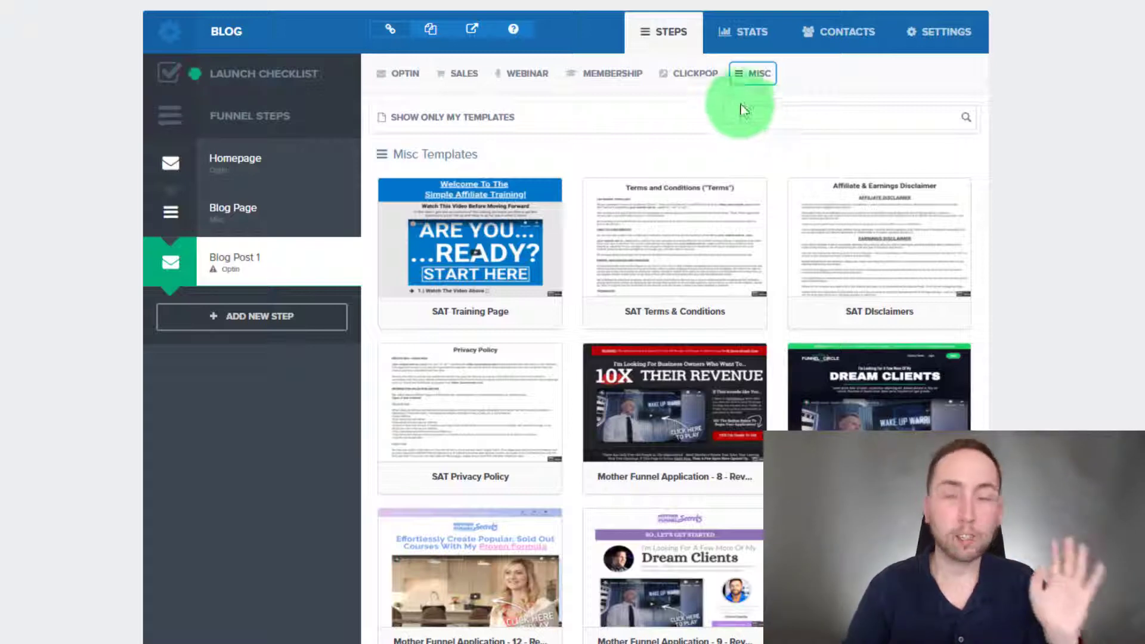
# Step: Browse the Misc templates, then open the Blog Page step's overview from Funnel Steps
pyautogui.scroll(-2, 865, 144)
pyautogui.moveTo(866, 152)
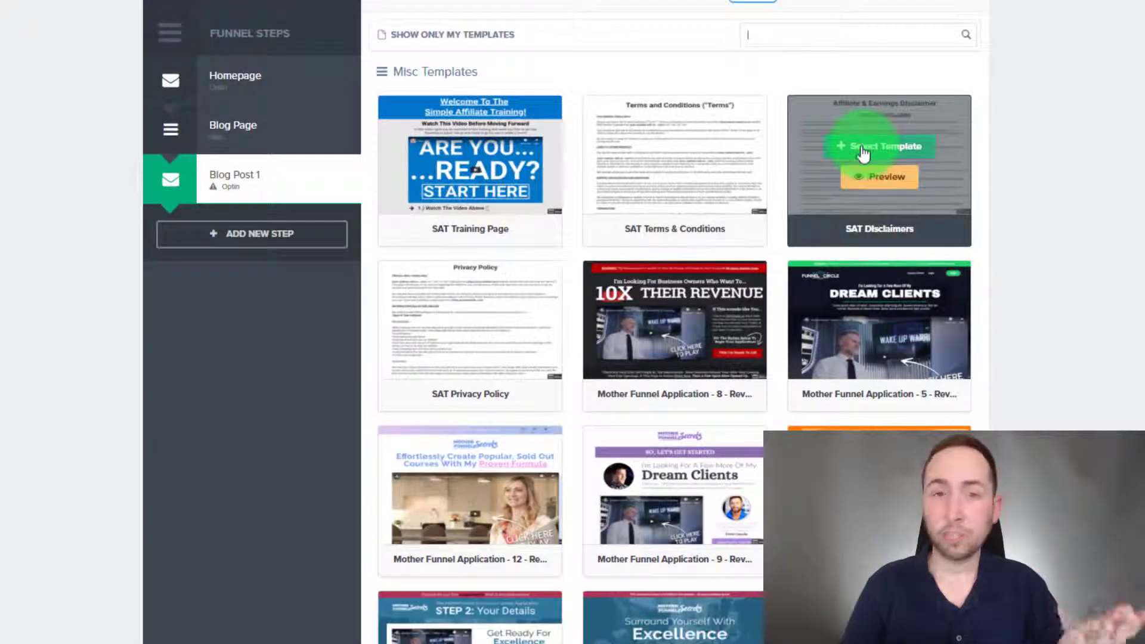
pyautogui.scroll(-6, 859, 156)
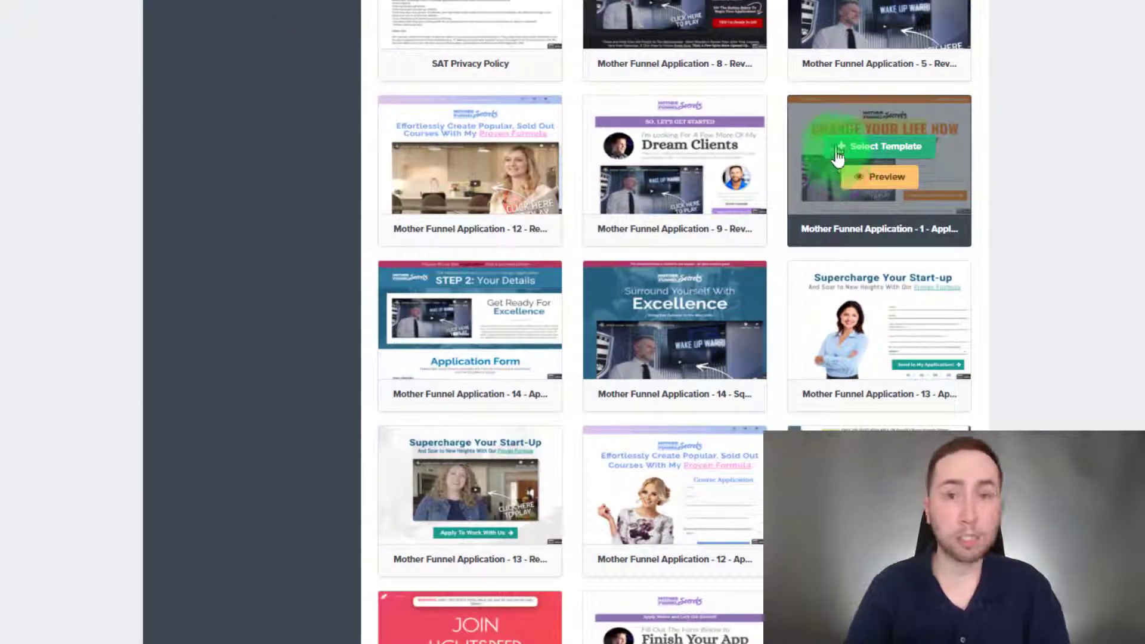
pyautogui.scroll(6, 837, 153)
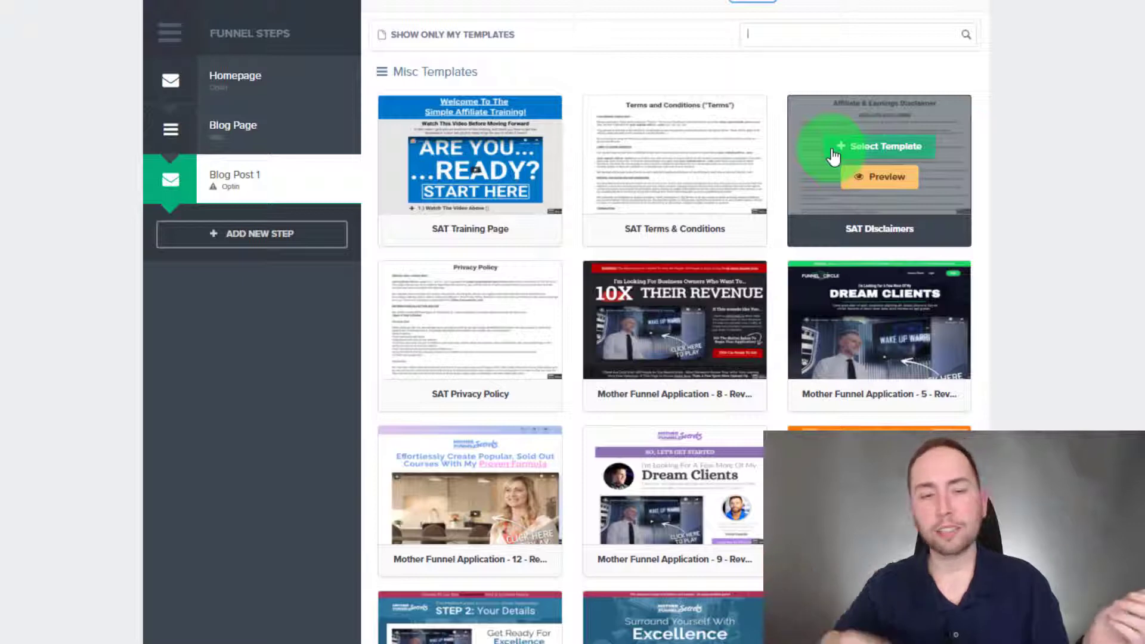
pyautogui.scroll(2, 383, 148)
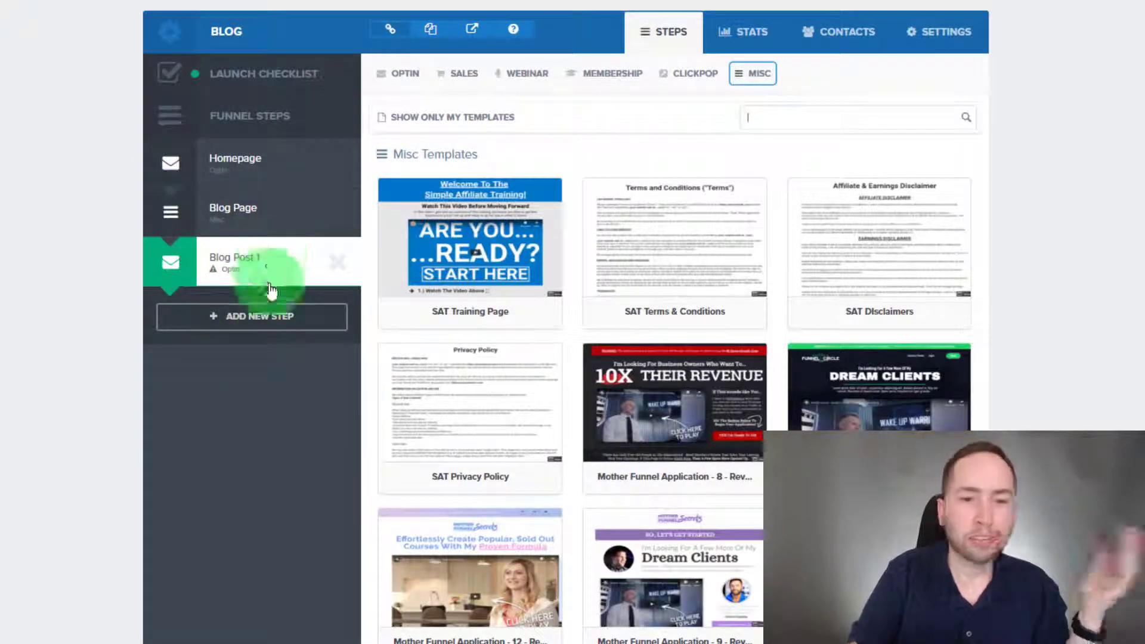
pyautogui.click(219, 210)
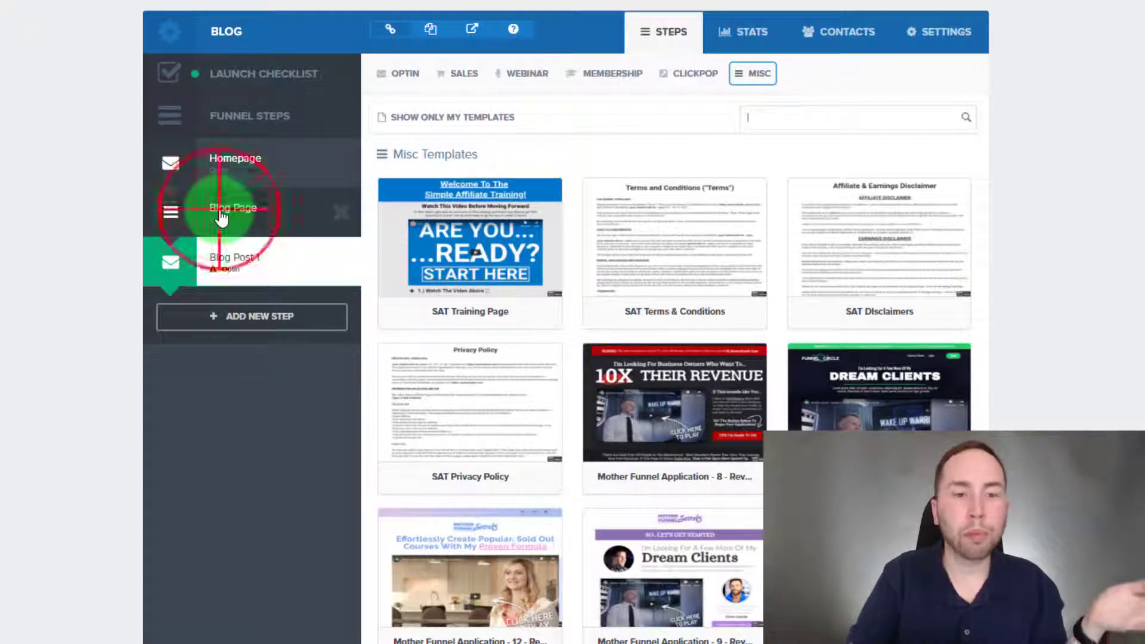
pyautogui.moveTo(222, 221); pyautogui.dragTo(243, 201)
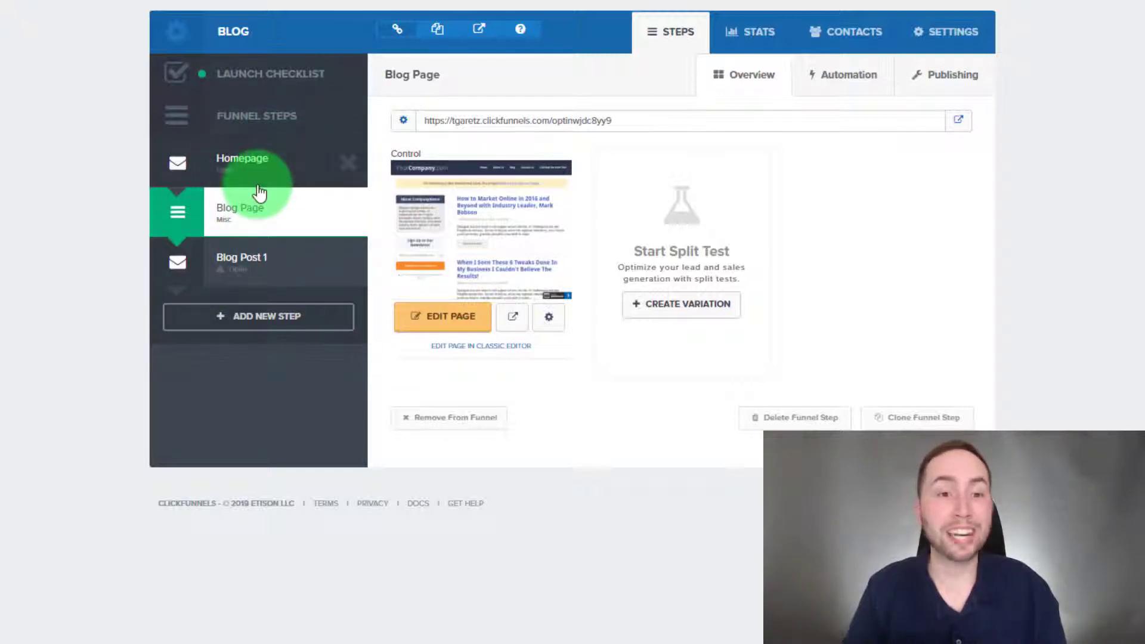
# Step: Switch to the TG Simple Affiliate Training funnel and open its Training Page in the editor
pyautogui.moveTo(984, 30)
pyautogui.click(977, 11)
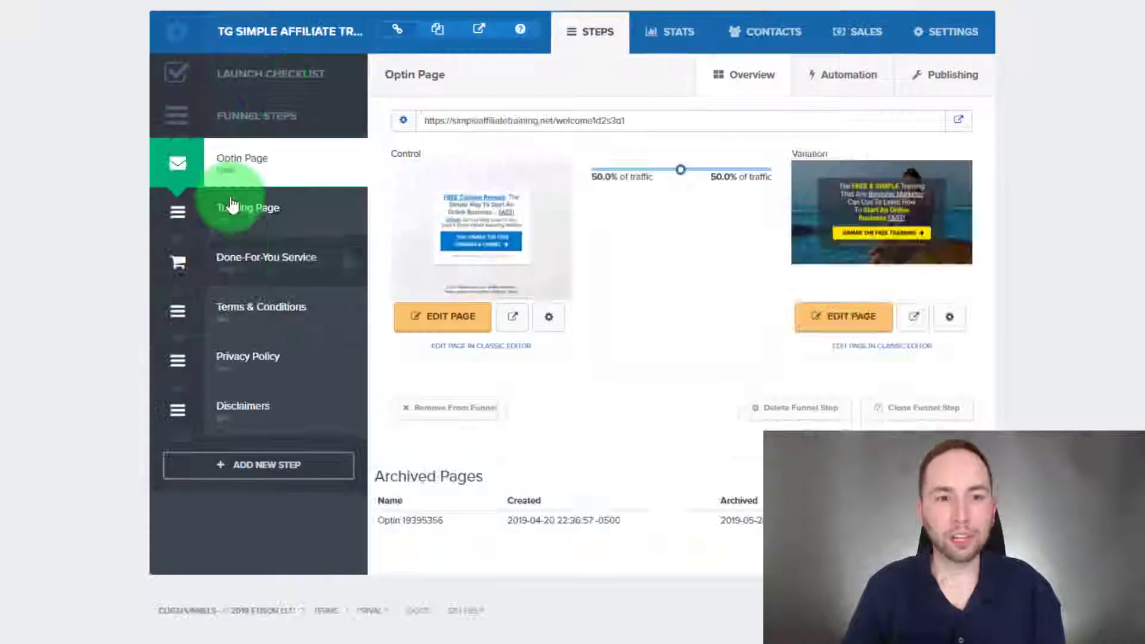
pyautogui.click(231, 202)
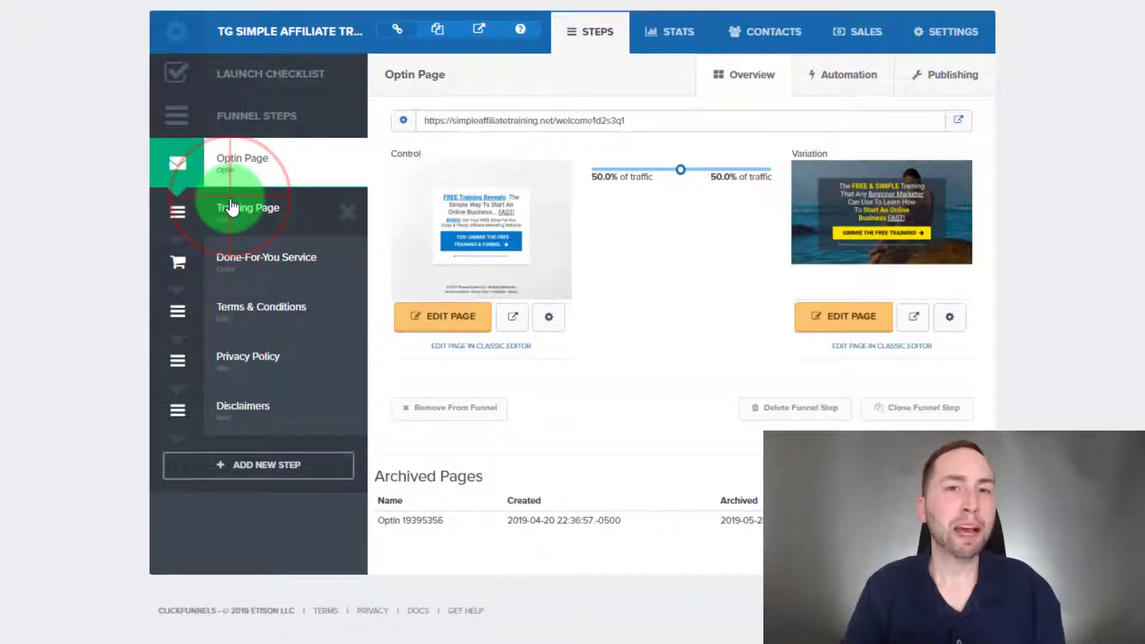
pyautogui.click(453, 317)
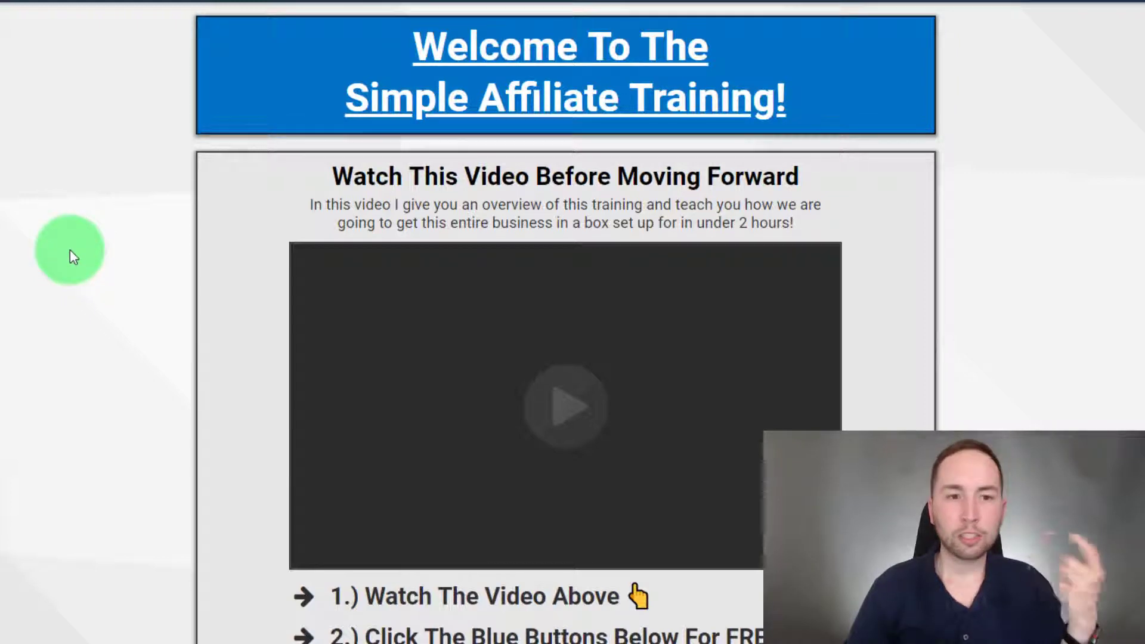
# Step: Scroll the Training Page down to Step #8 - Swap The Affiliate Links and its Facebook button
pyautogui.scroll(-10, 70, 249)
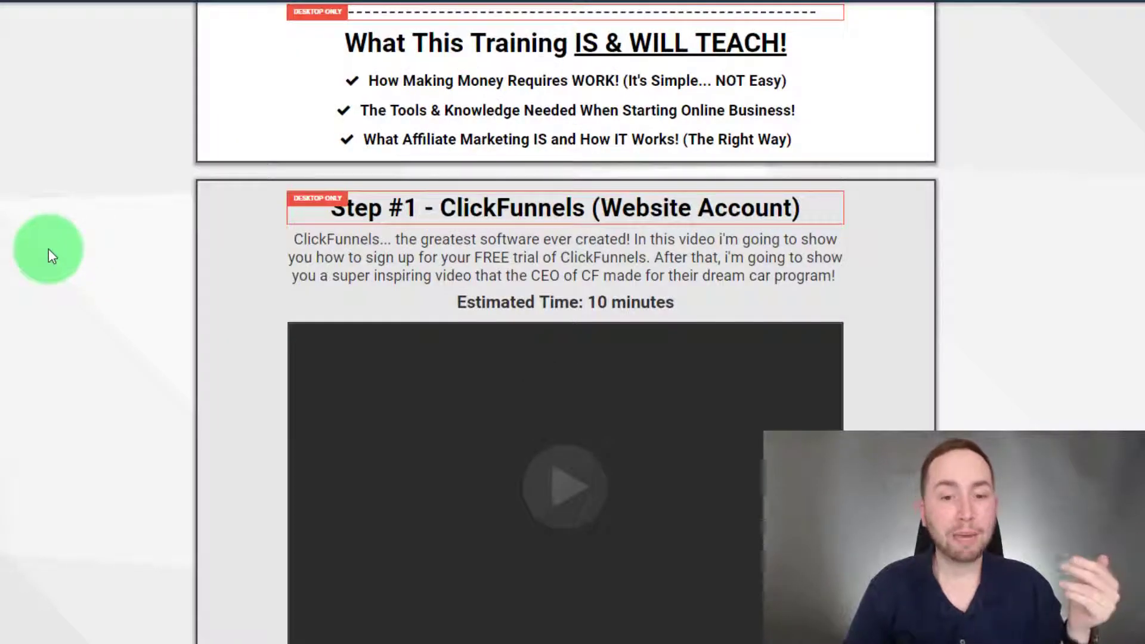
pyautogui.scroll(-8, 45, 255)
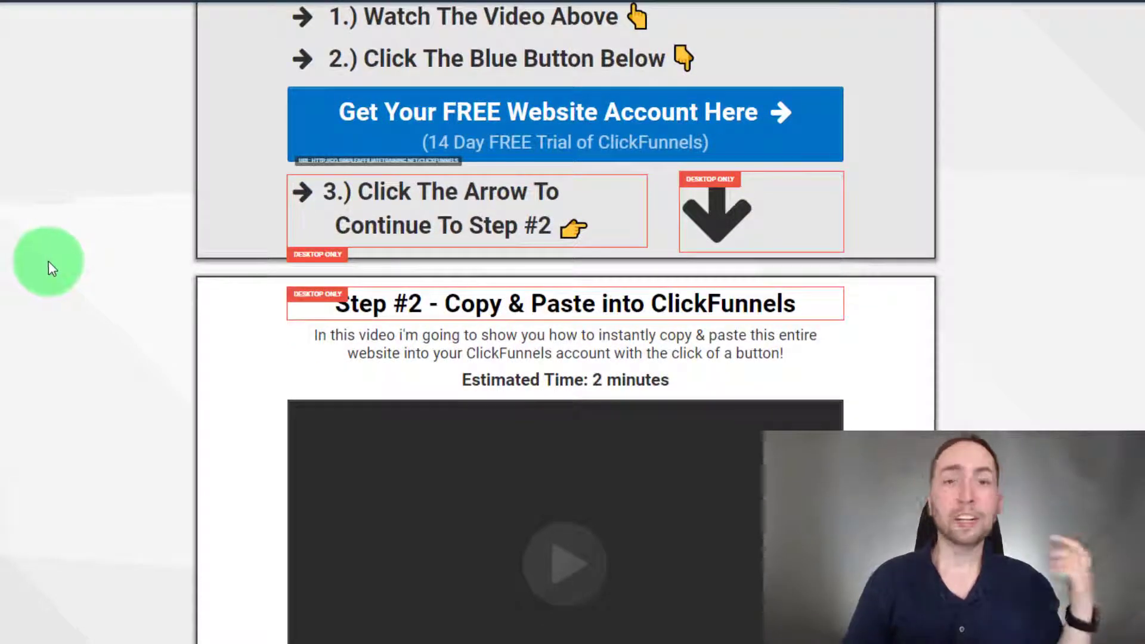
pyautogui.scroll(-15, 30, 236)
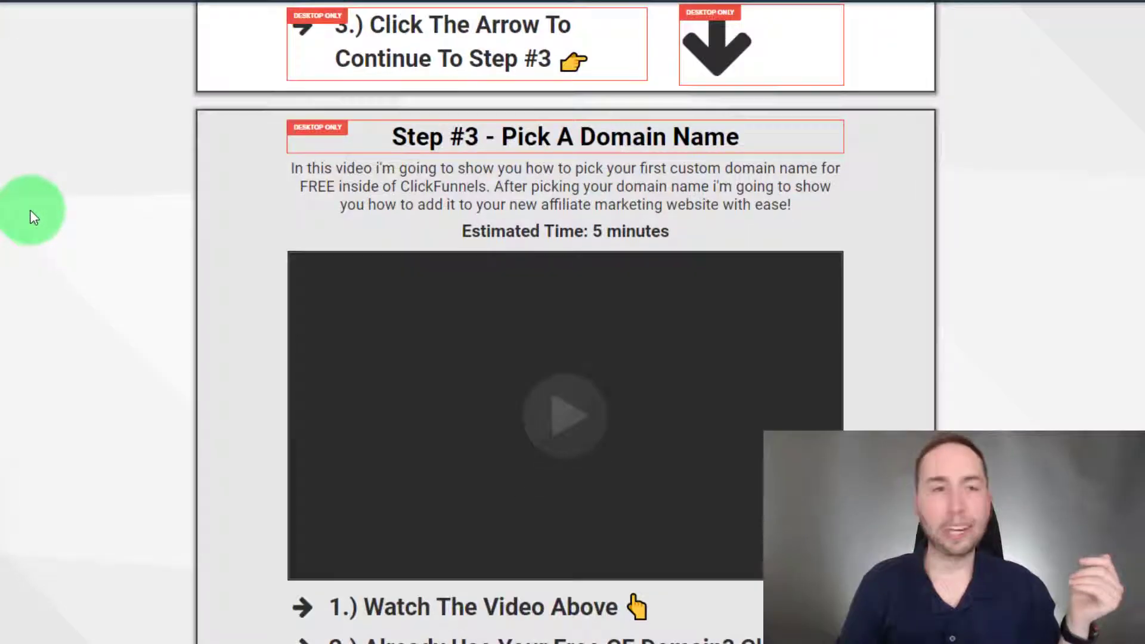
pyautogui.scroll(-4, 34, 203)
pyautogui.scroll(-20, 35, 210)
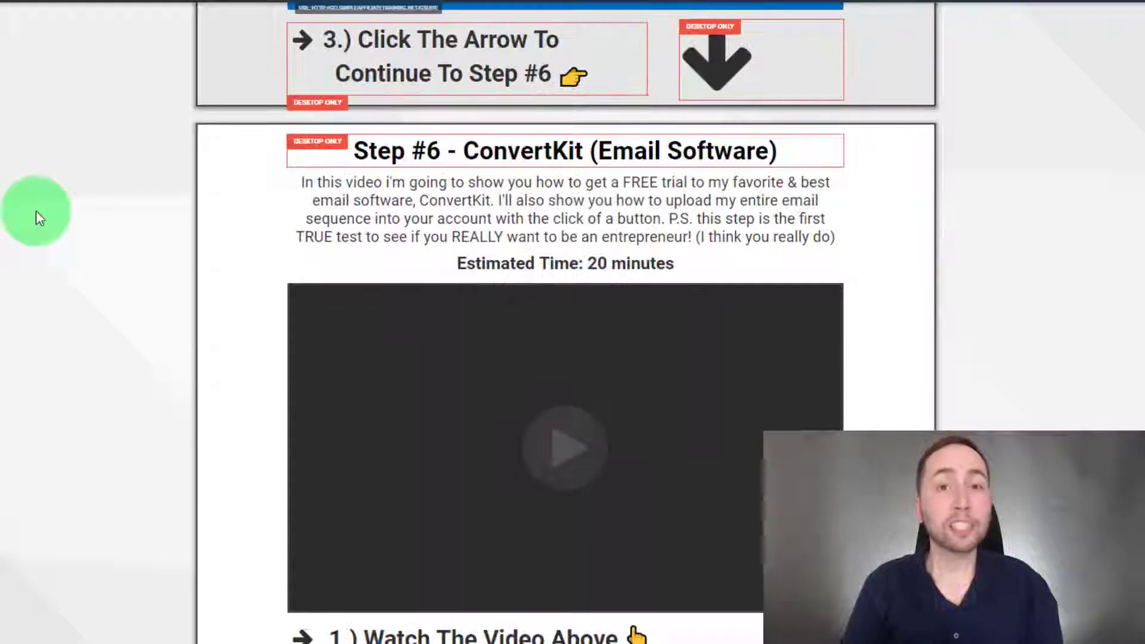
pyautogui.scroll(-15, 36, 212)
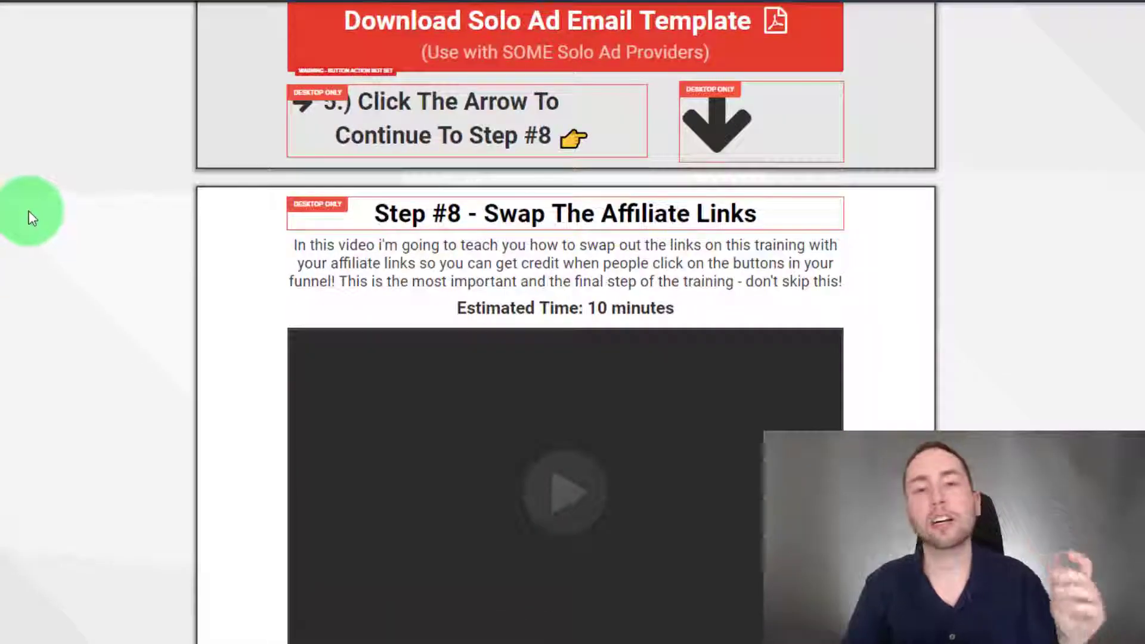
pyautogui.scroll(-3, 28, 214)
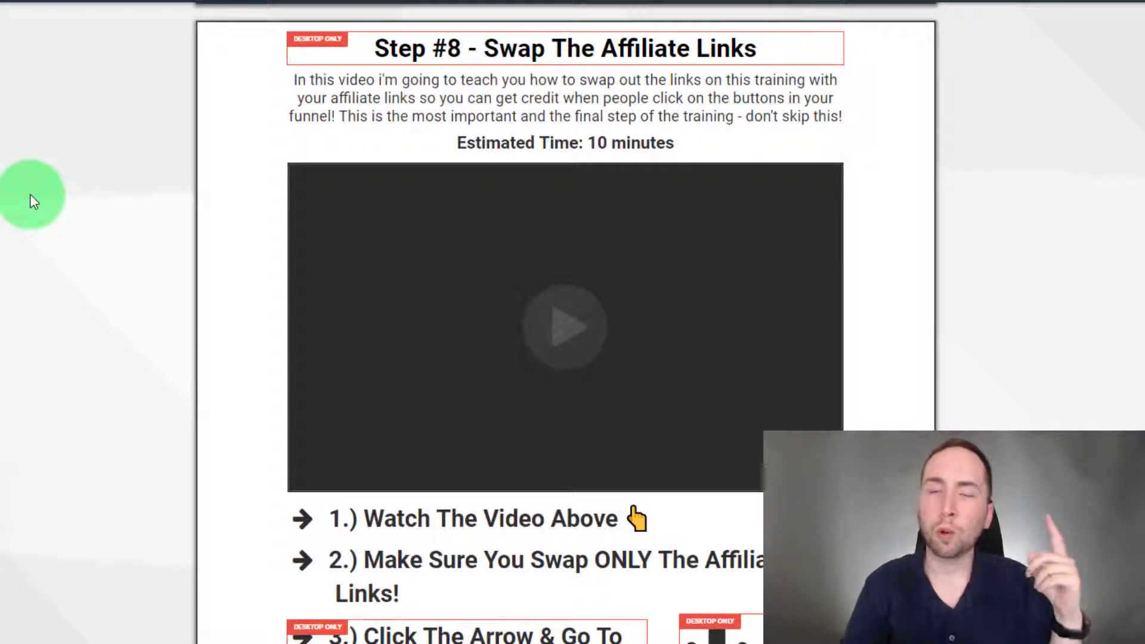
pyautogui.scroll(-15, 29, 203)
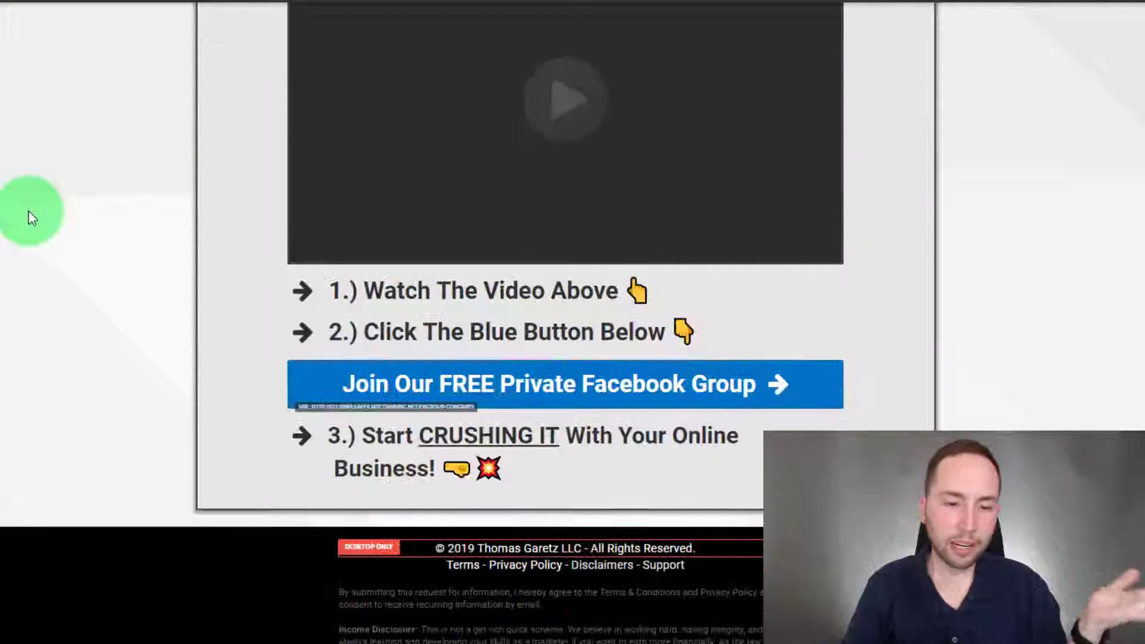
pyautogui.scroll(5, 29, 211)
pyautogui.scroll(20, 25, 206)
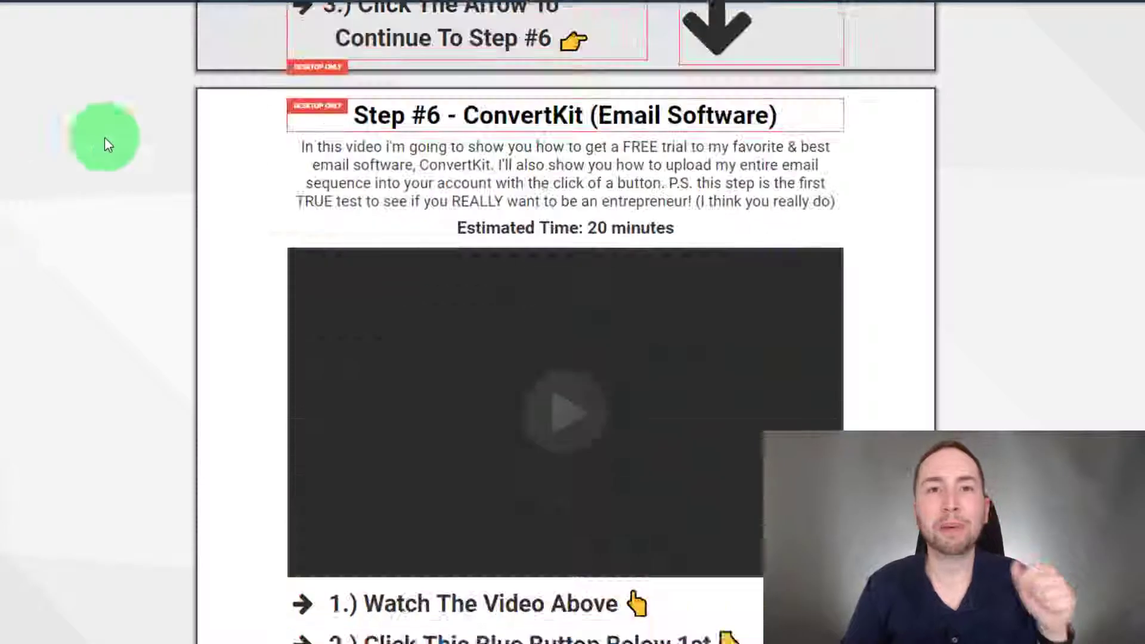